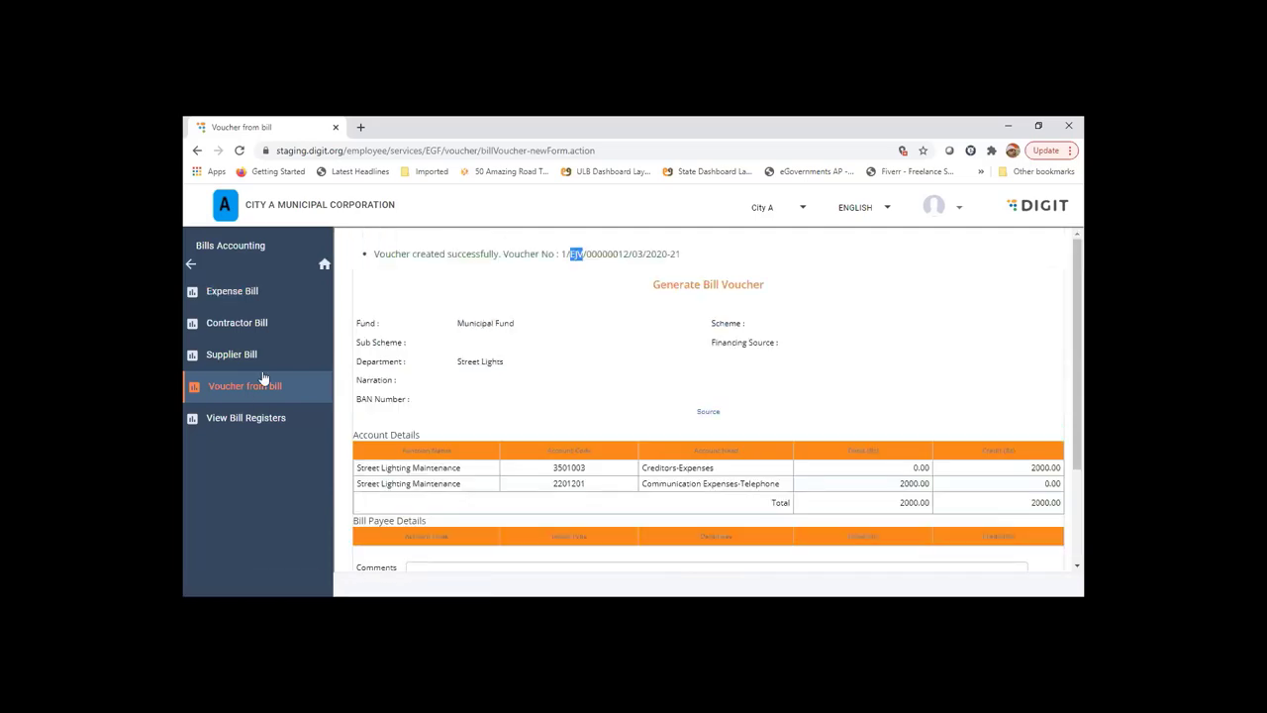
# Step: Leave the Bills Accounting section and open the Bill Payment search form under Payments
pyautogui.click(255, 419)
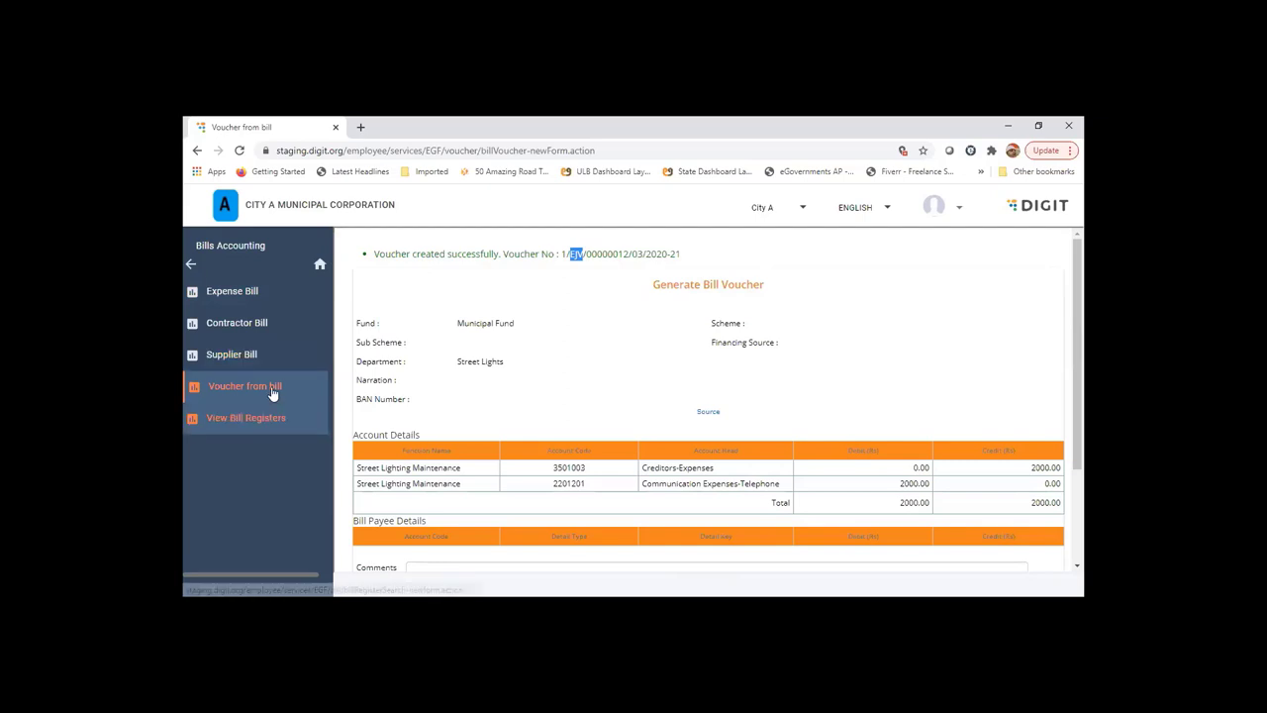
pyautogui.click(194, 265)
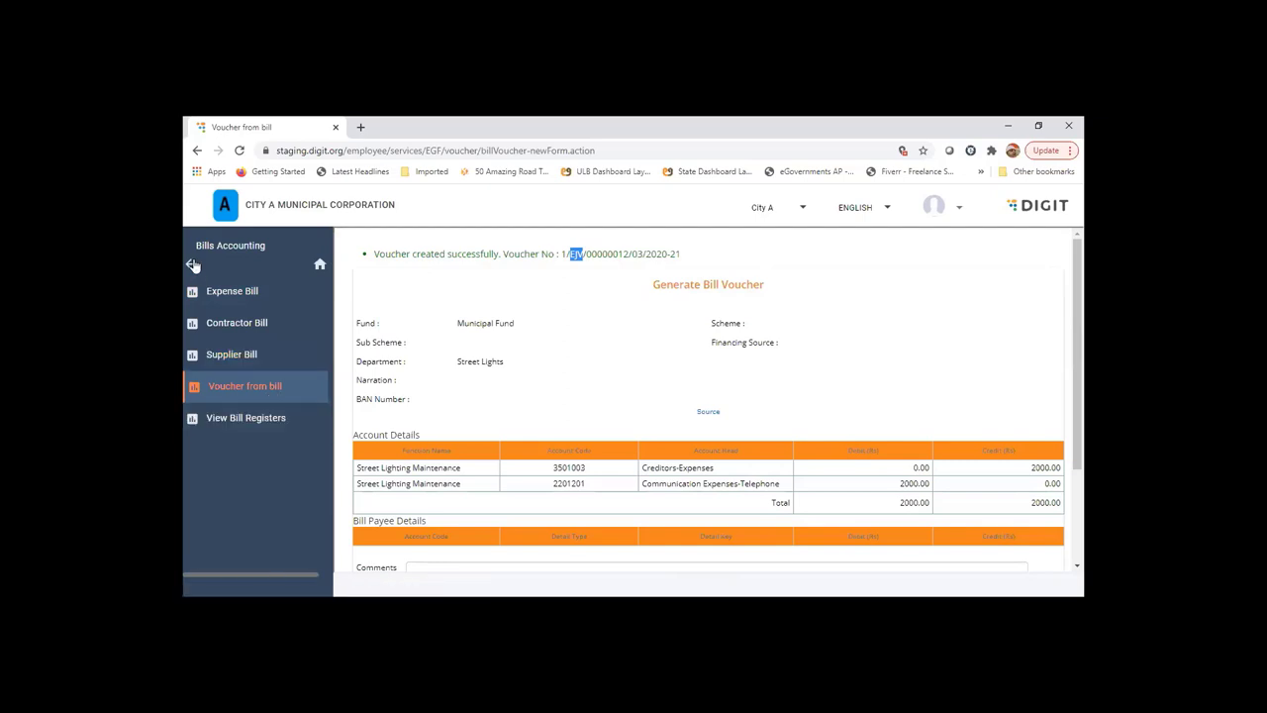
pyautogui.click(250, 388)
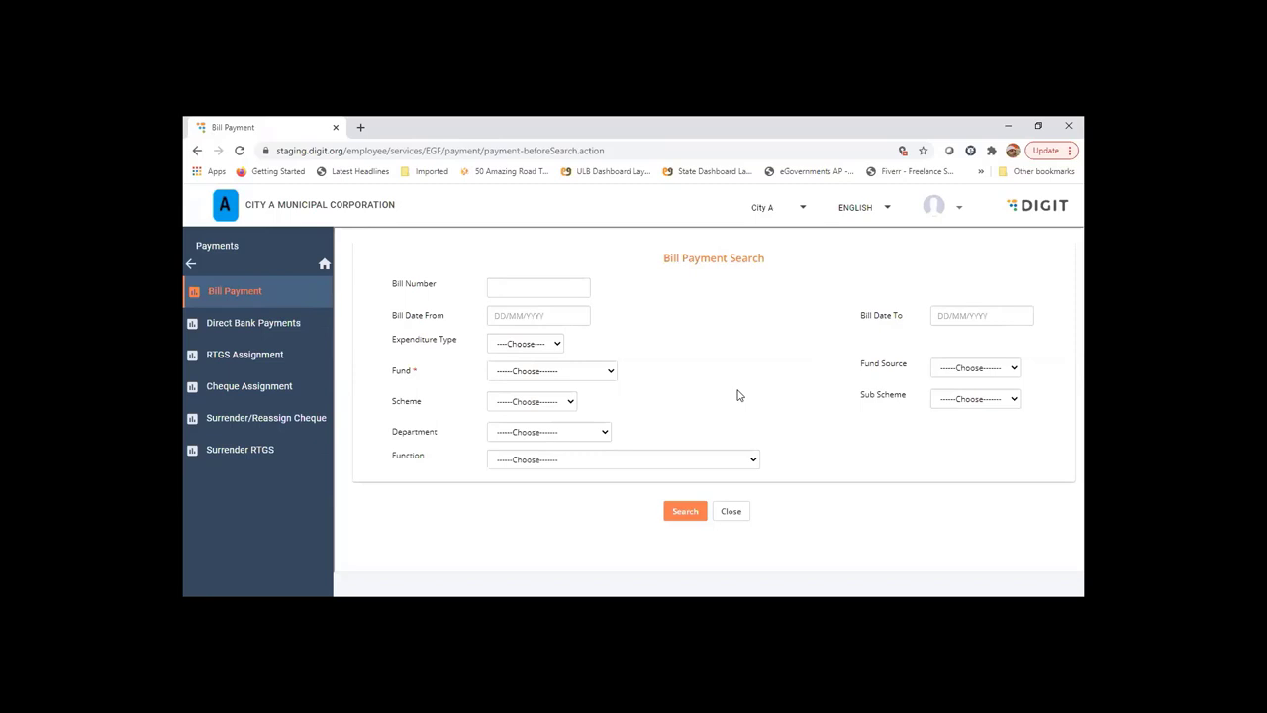
# Step: Search for payable bills with the fund set to Municipal Fund
pyautogui.click(563, 373)
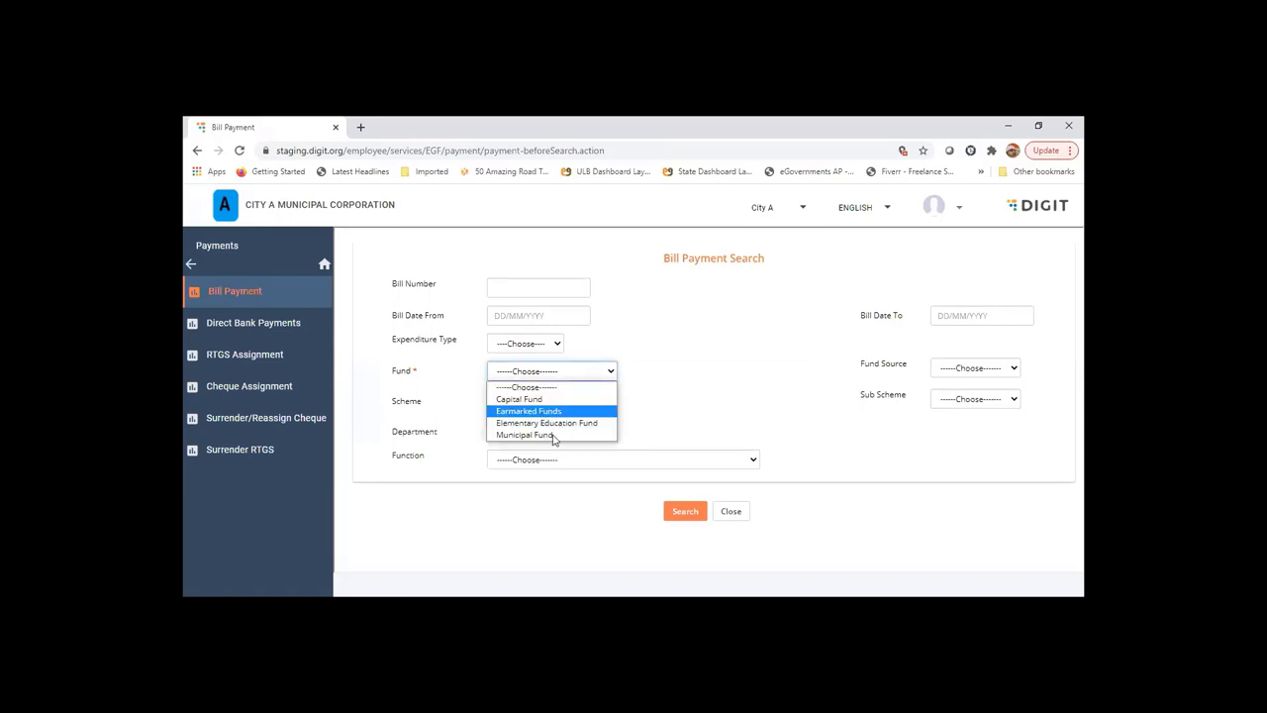
pyautogui.click(553, 436)
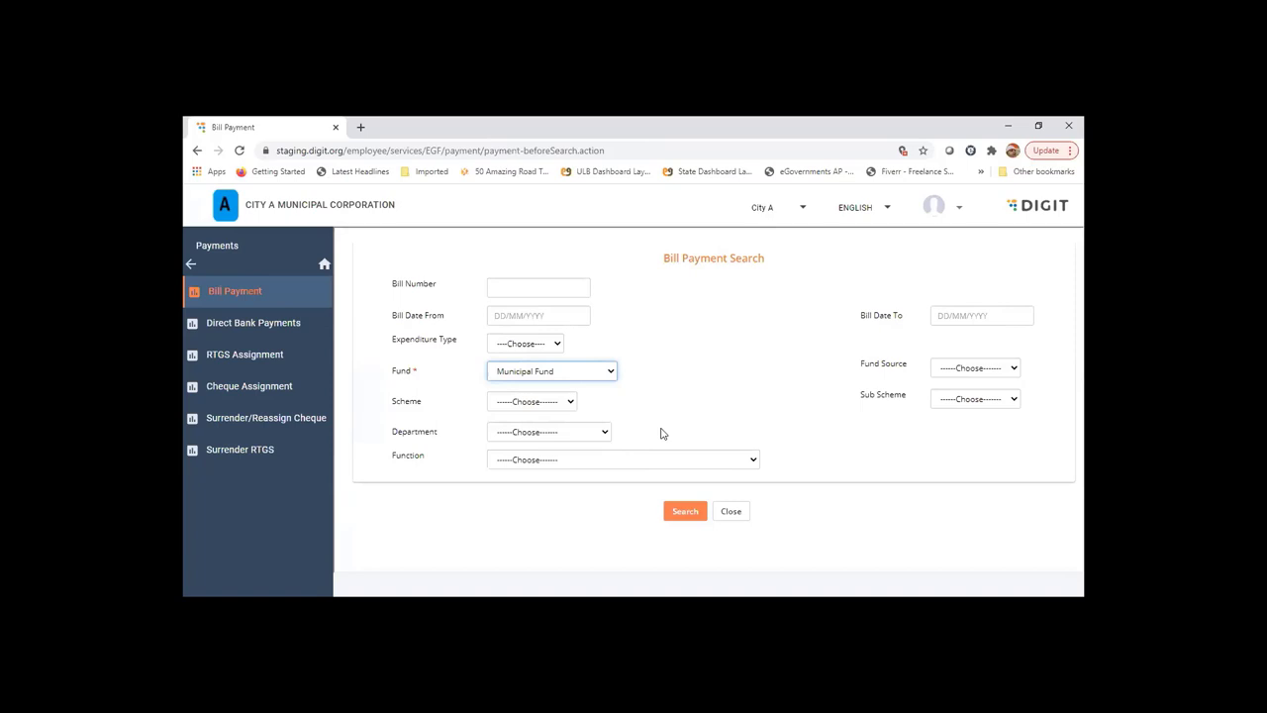
pyautogui.click(685, 512)
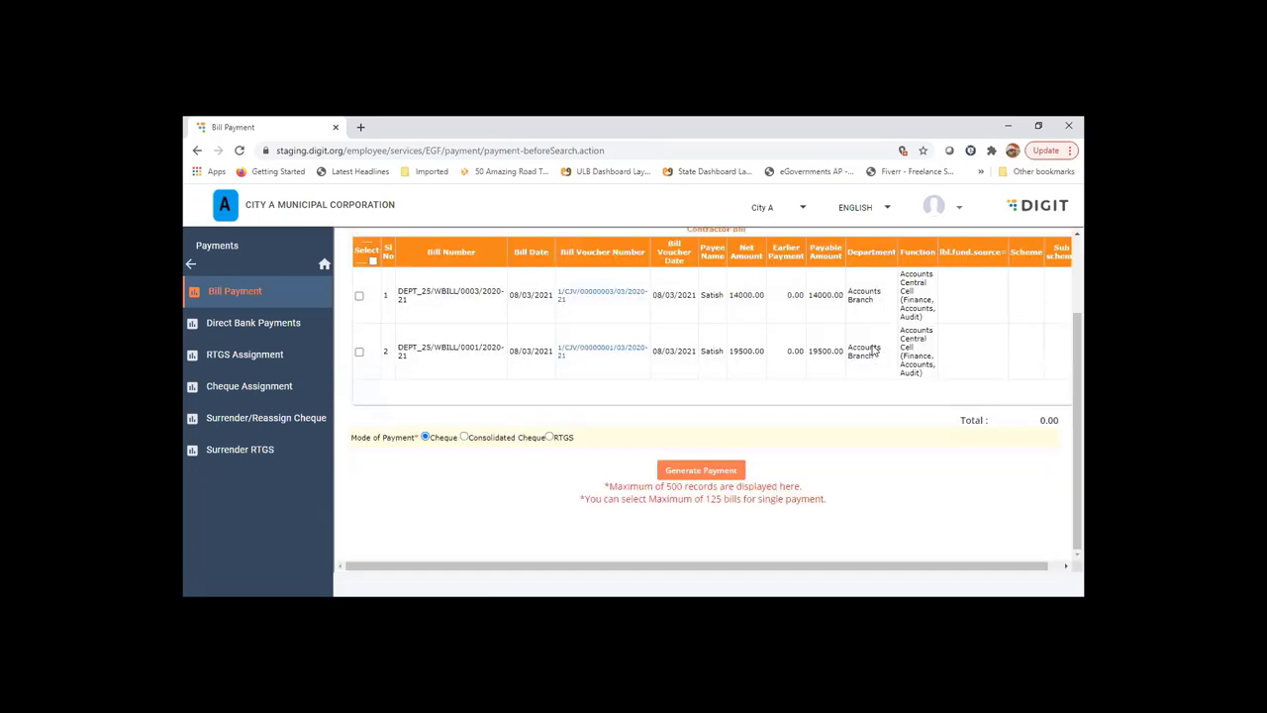
# Step: Select the Street Lights bill among the expense bills and generate its payment with Cheque as the mode of payment
pyautogui.scroll(2, 875, 351)
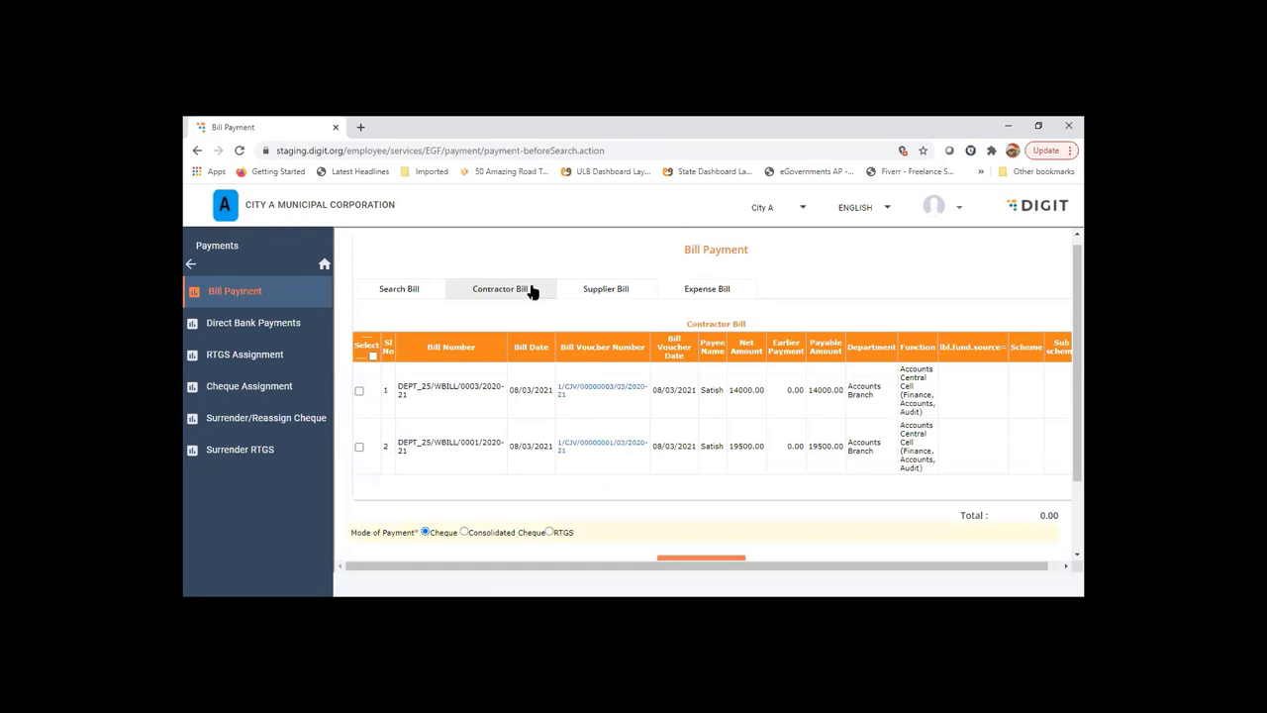
pyautogui.click(611, 295)
pyautogui.click(718, 293)
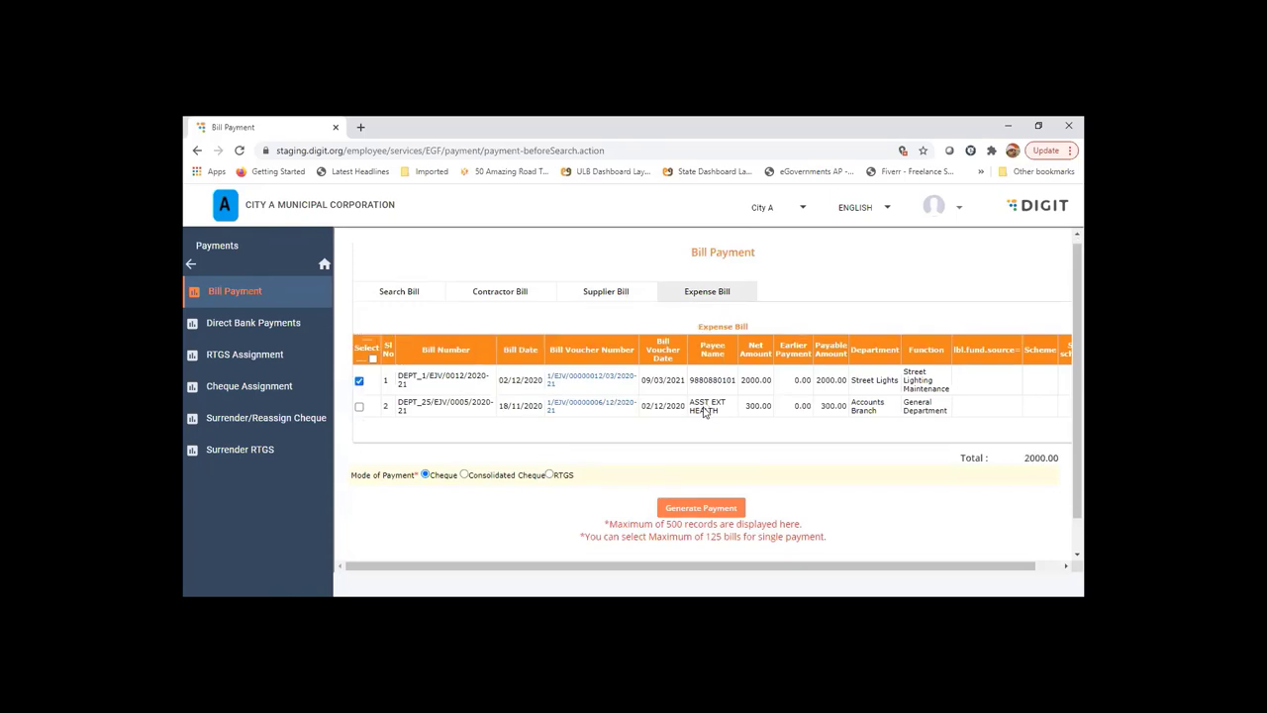
pyautogui.scroll(-1, 705, 412)
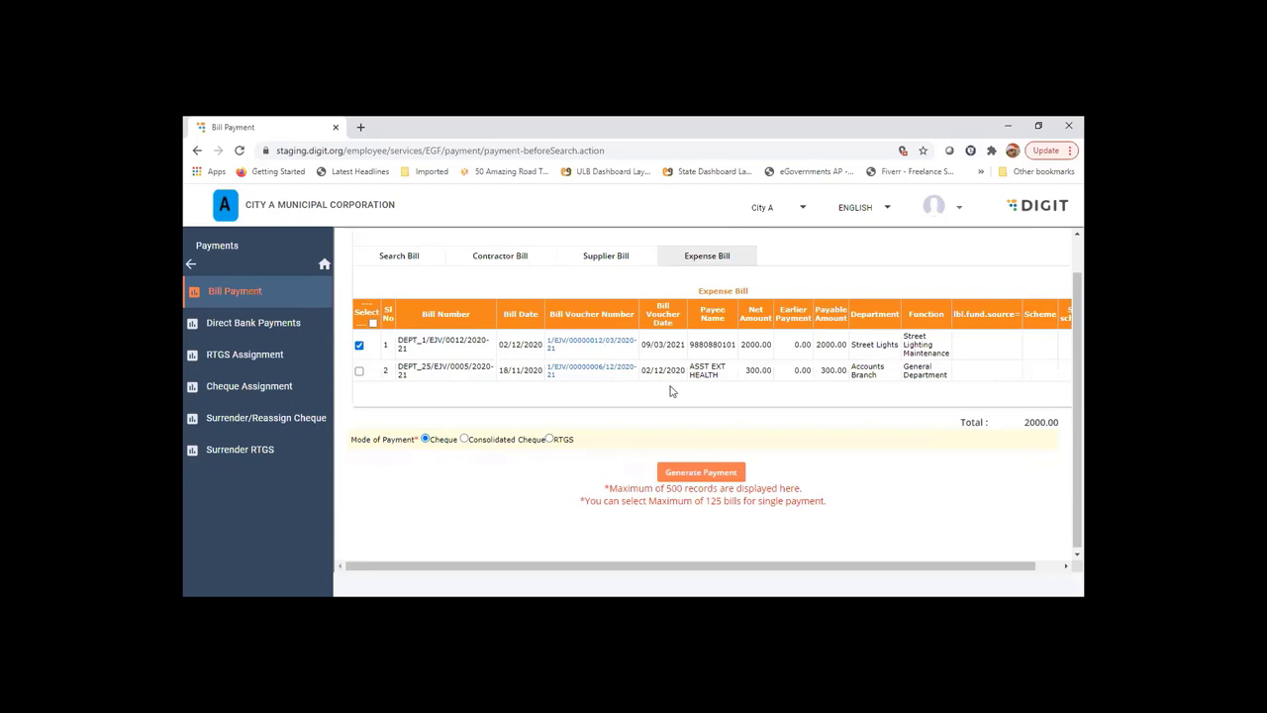
pyautogui.click(719, 474)
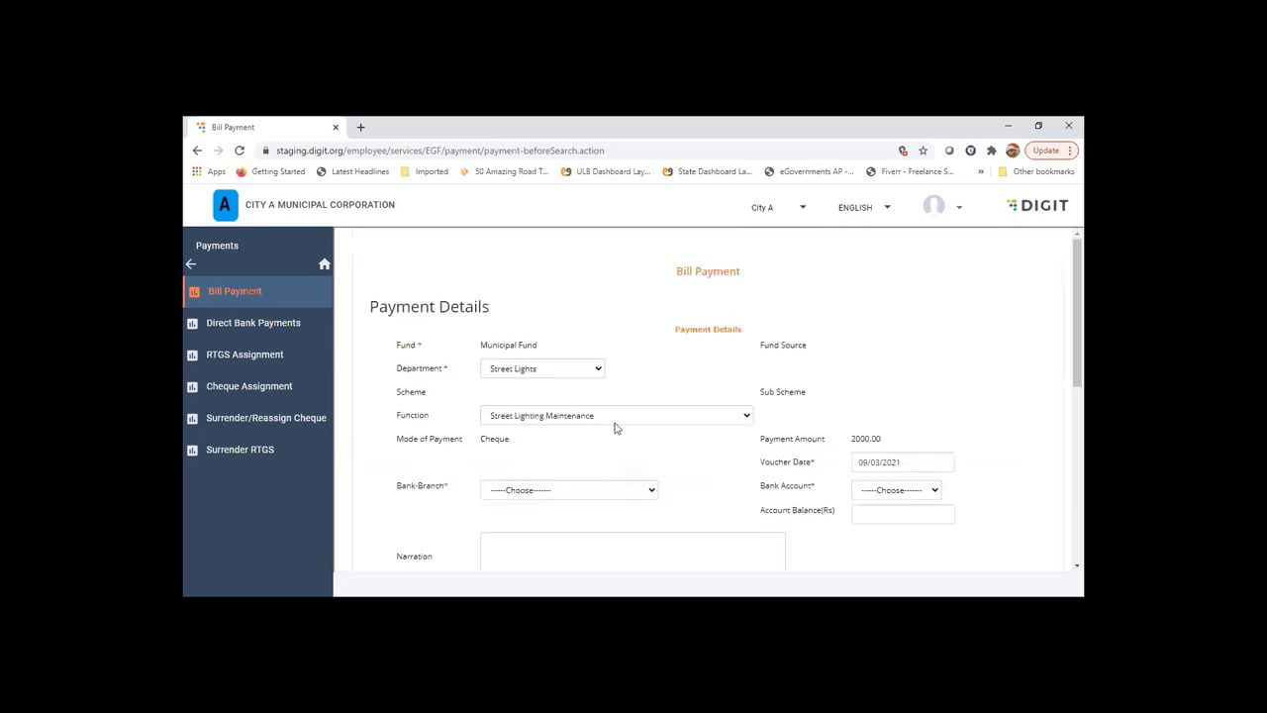
# Step: Review the payment form's payment, bill and approval details, including the available department options
pyautogui.scroll(-1, 667, 368)
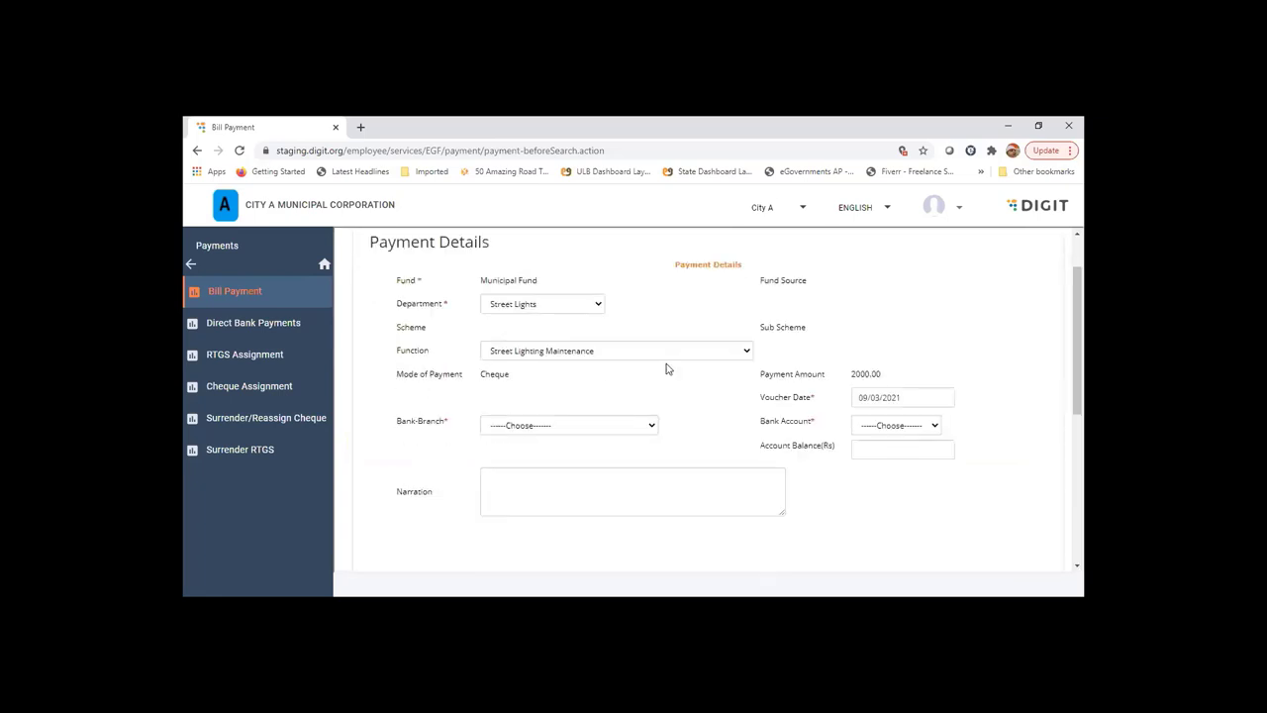
pyautogui.scroll(-1, 634, 427)
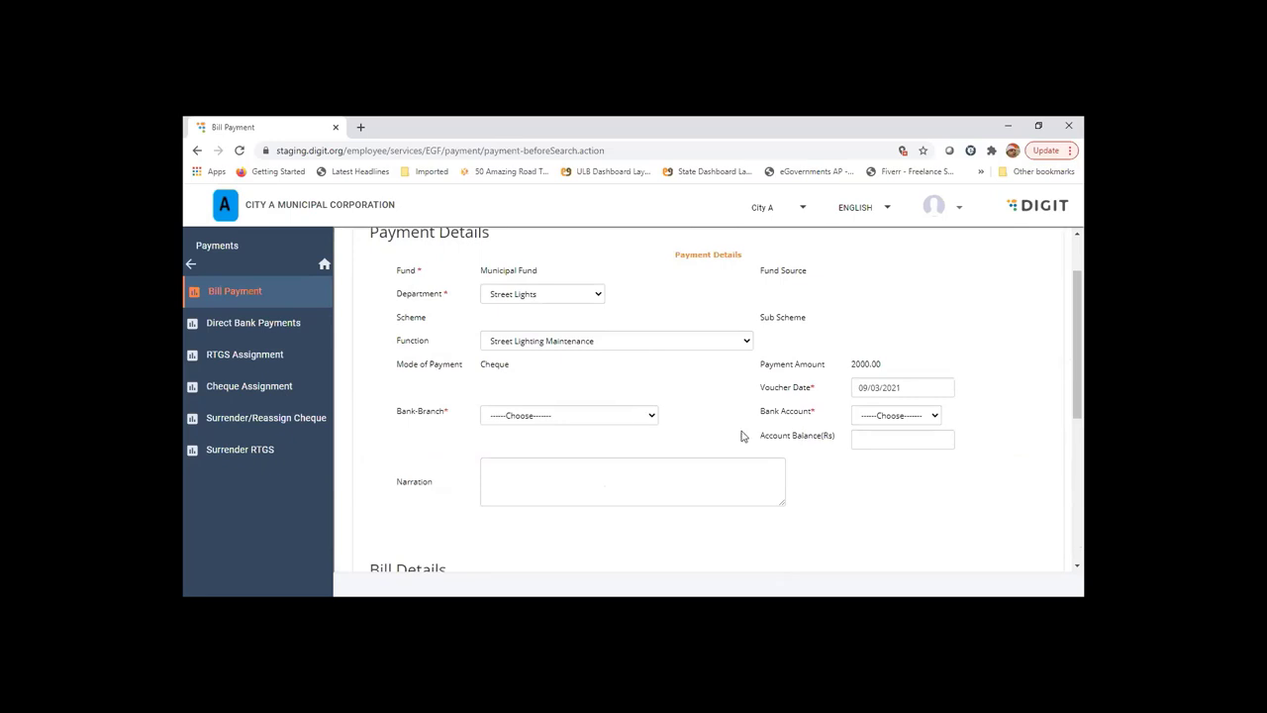
pyautogui.scroll(-5, 743, 435)
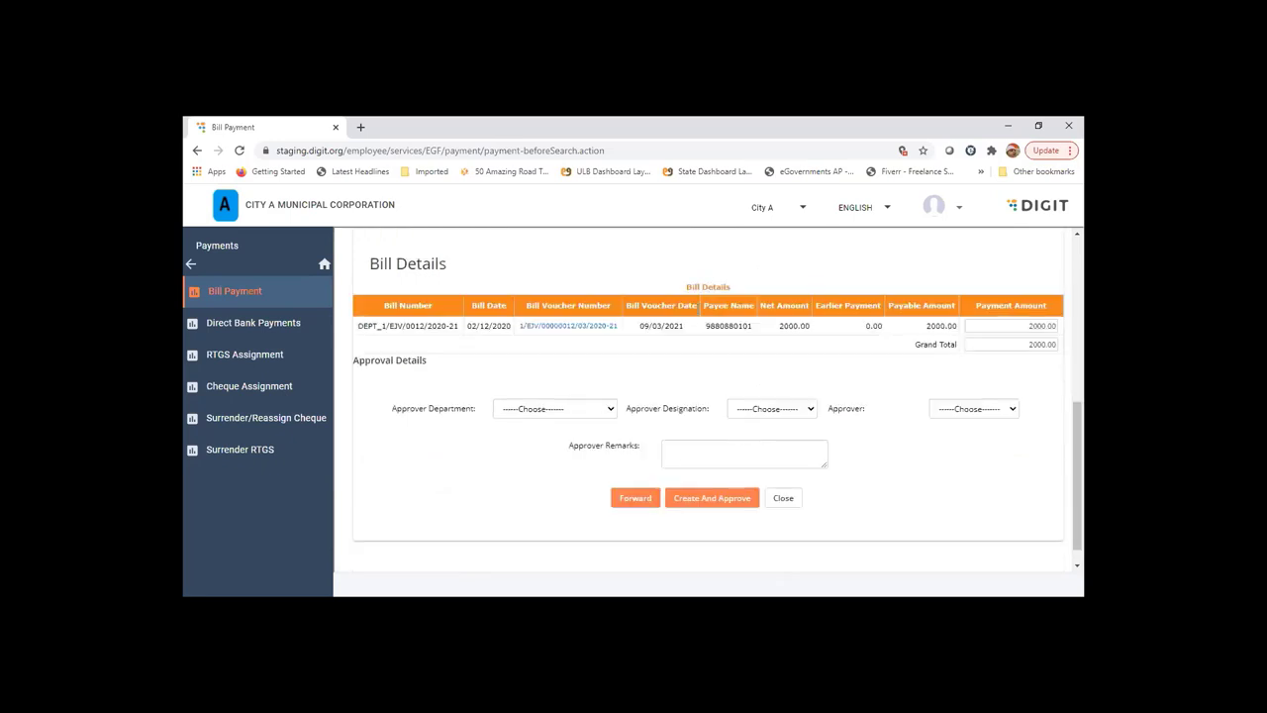
pyautogui.scroll(1, 697, 314)
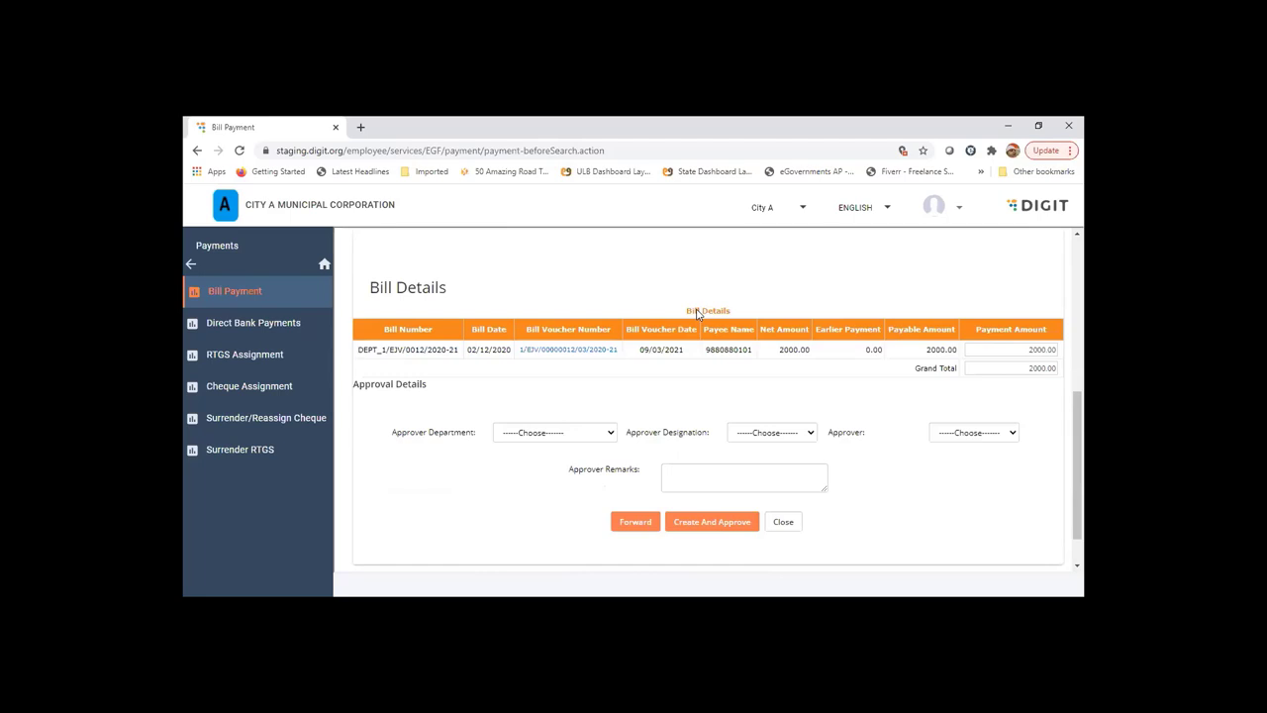
pyautogui.scroll(1, 697, 313)
pyautogui.scroll(1, 697, 309)
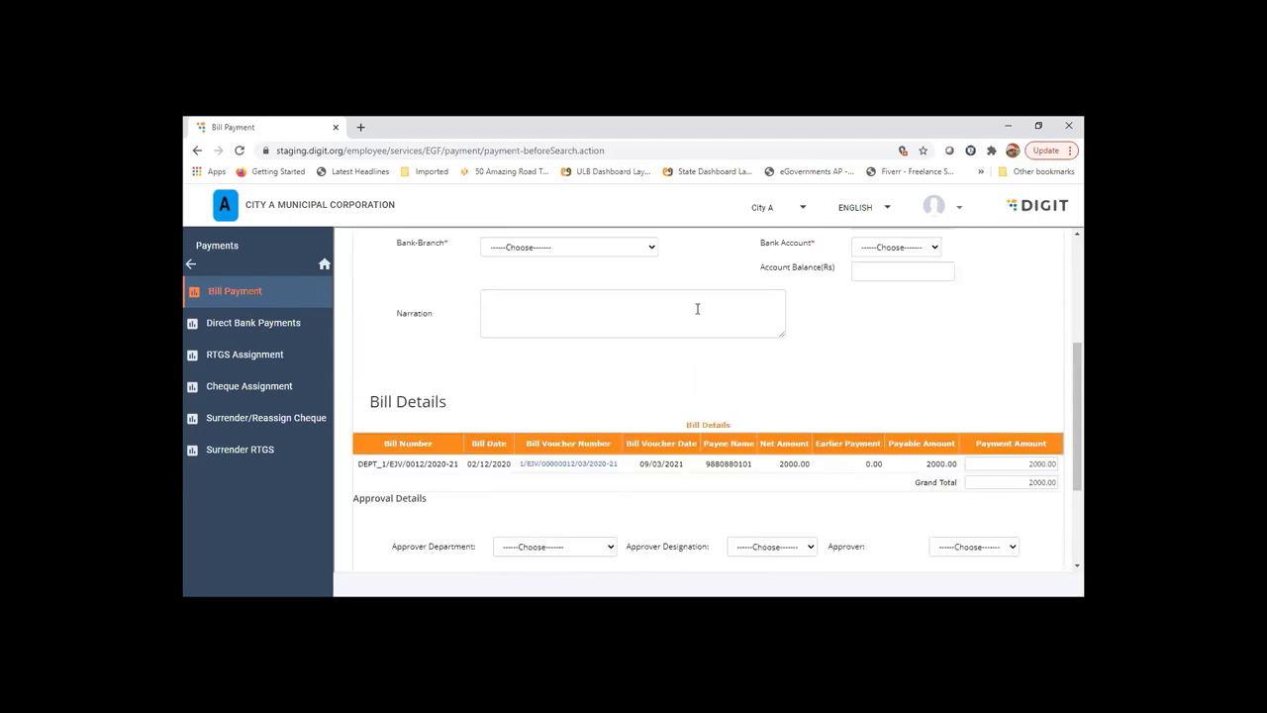
pyautogui.scroll(2, 659, 311)
pyautogui.scroll(1, 543, 342)
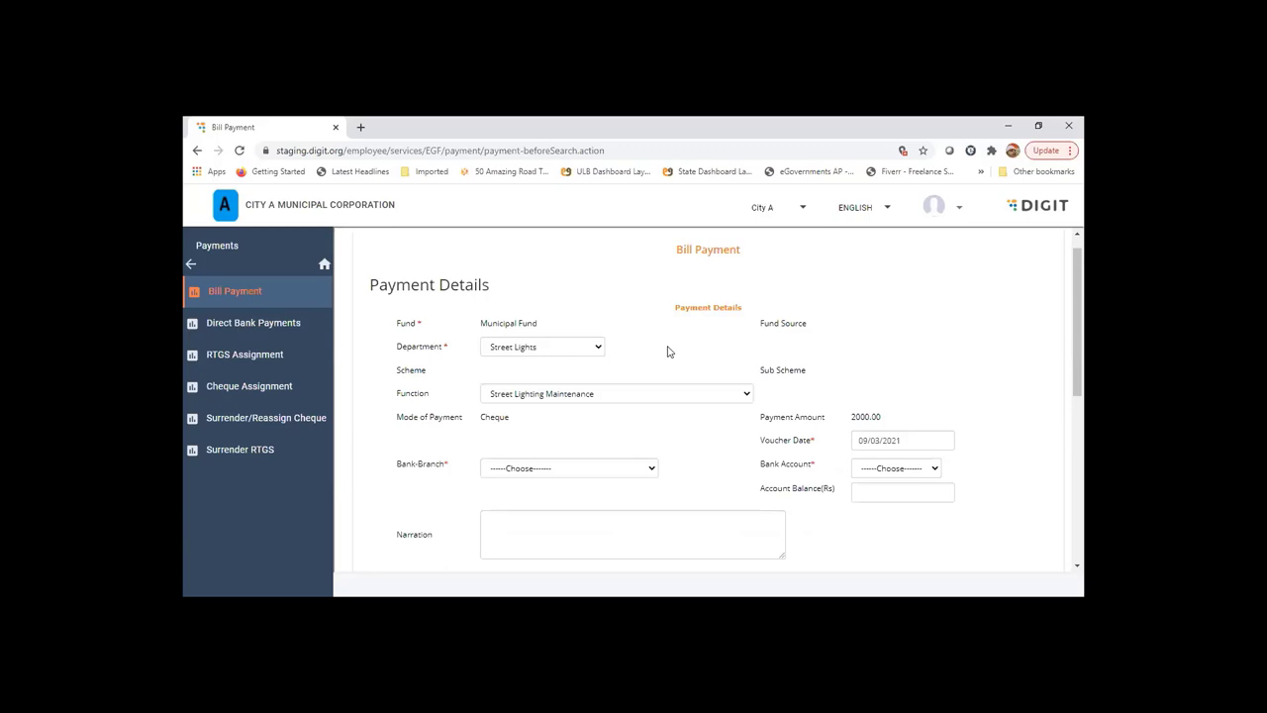
pyautogui.click(598, 352)
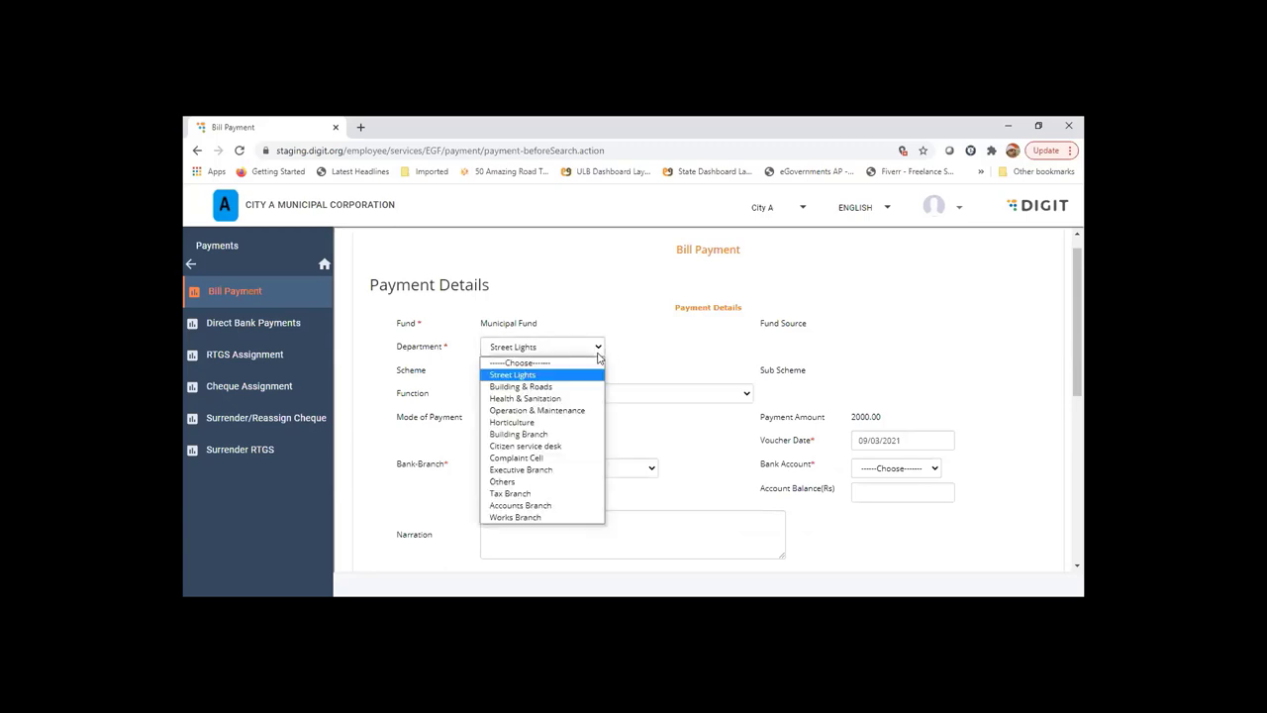
pyautogui.click(598, 353)
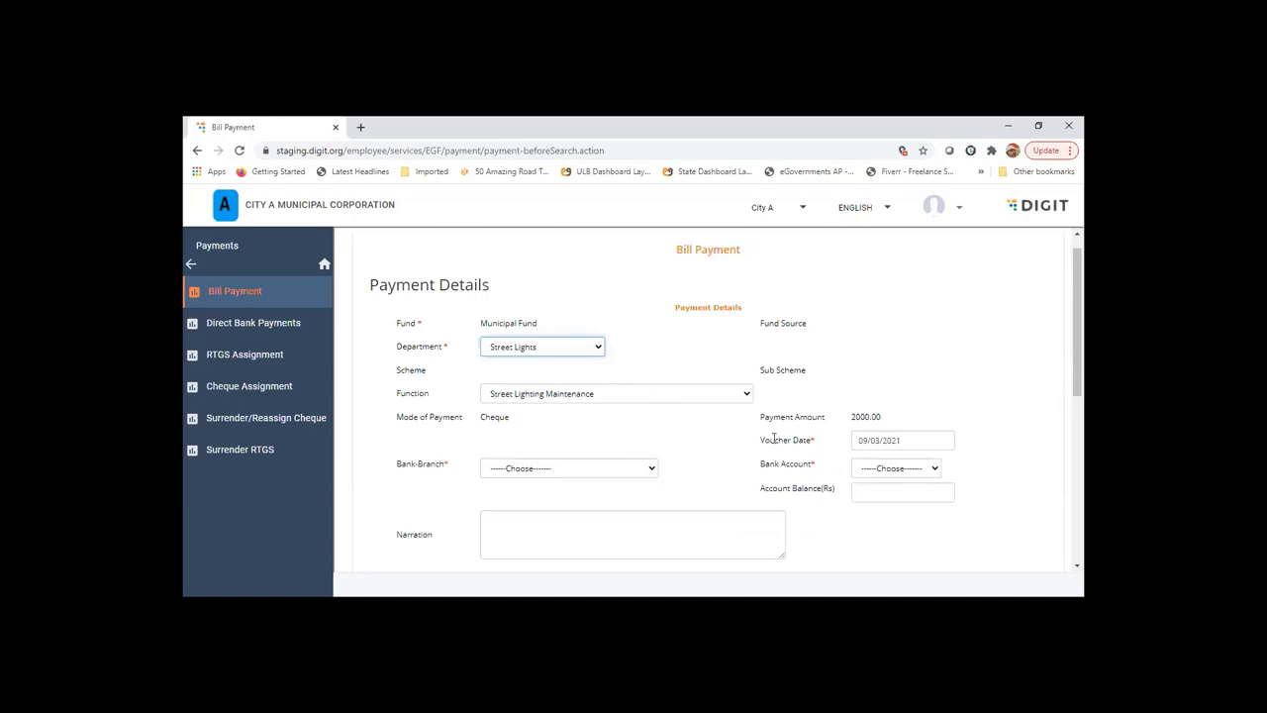
# Step: Set the bank branch to Allahabad UP Gramin Bank-Main branch and choose that bank's account for the payment
pyautogui.scroll(-1, 859, 424)
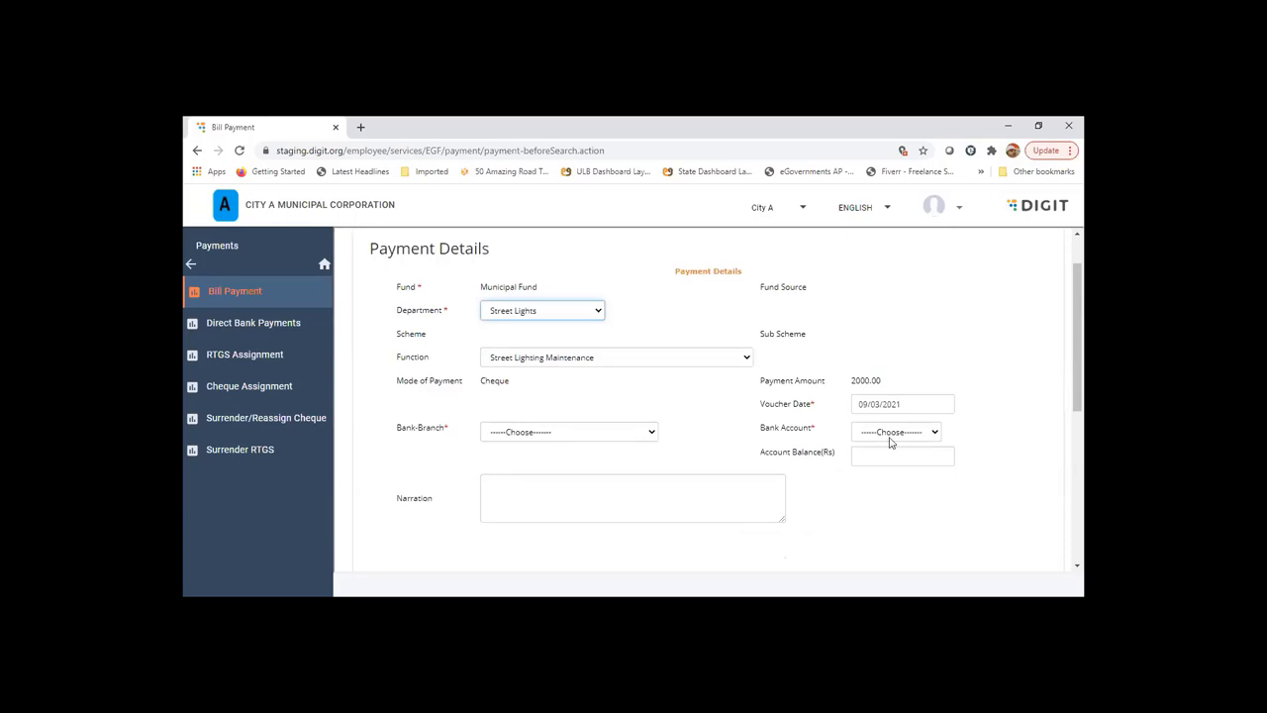
pyautogui.click(892, 437)
pyautogui.click(538, 432)
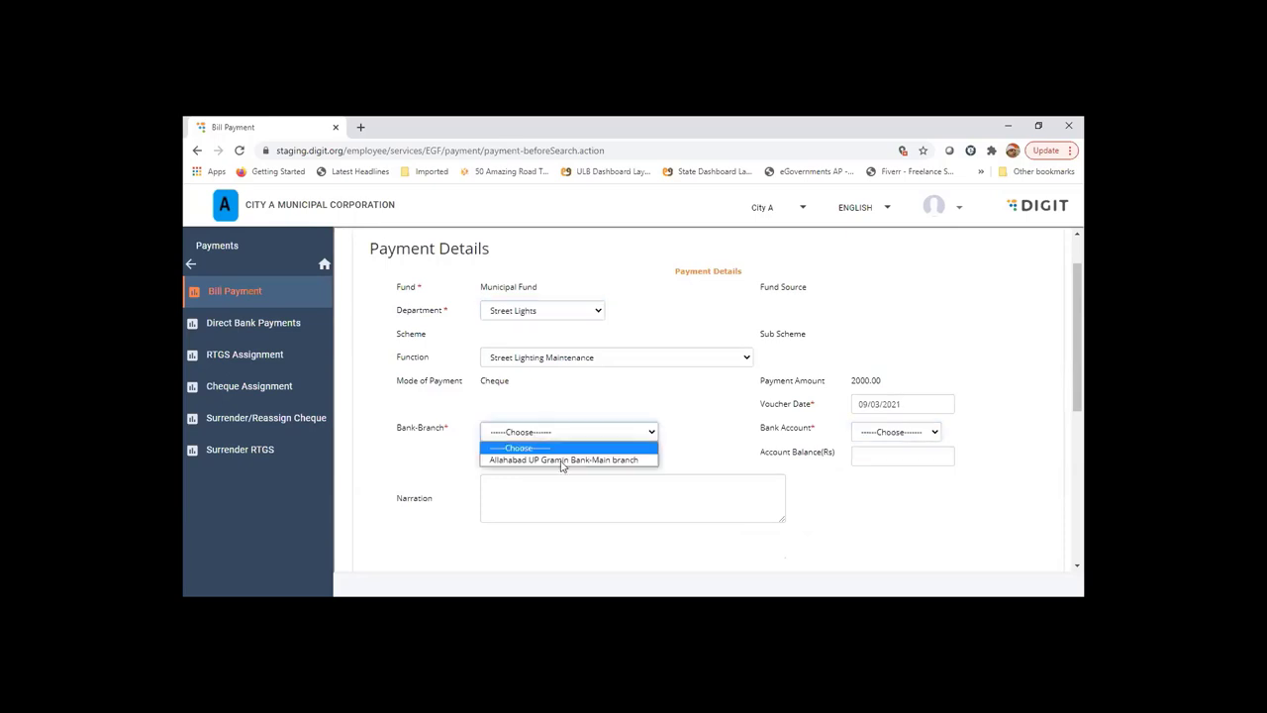
pyautogui.click(562, 461)
pyautogui.click(848, 446)
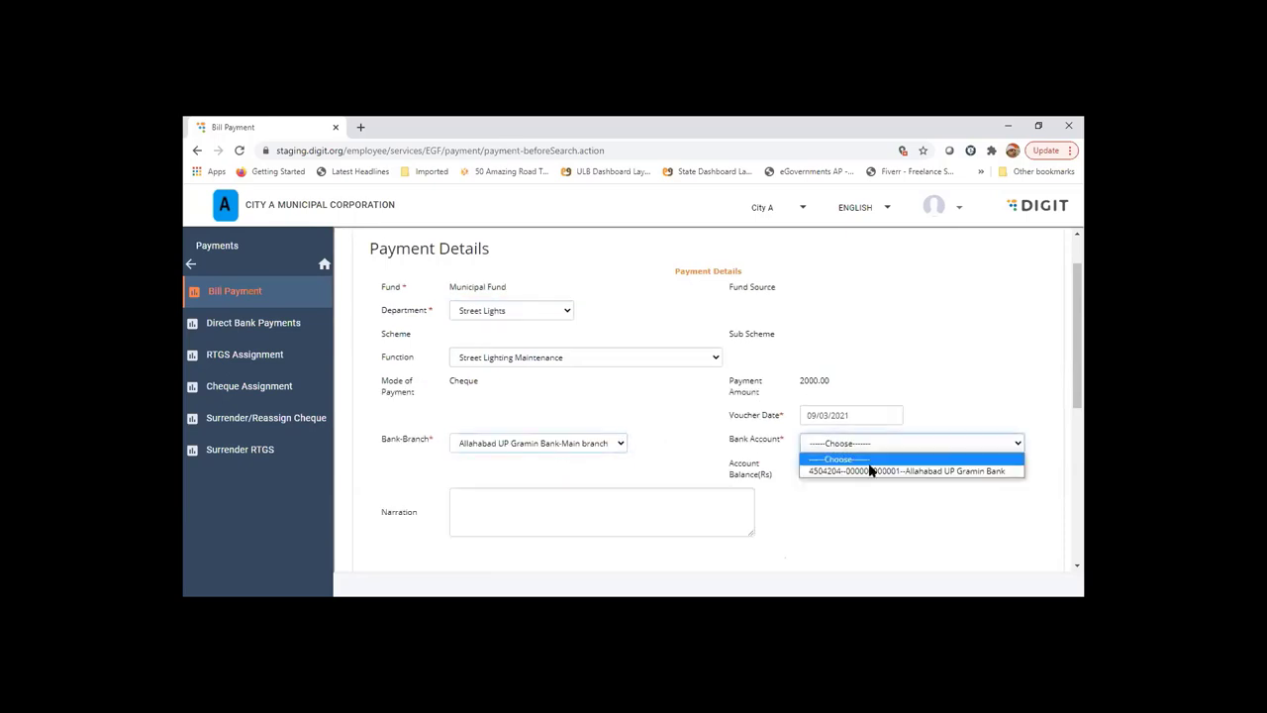
pyautogui.press('Down')
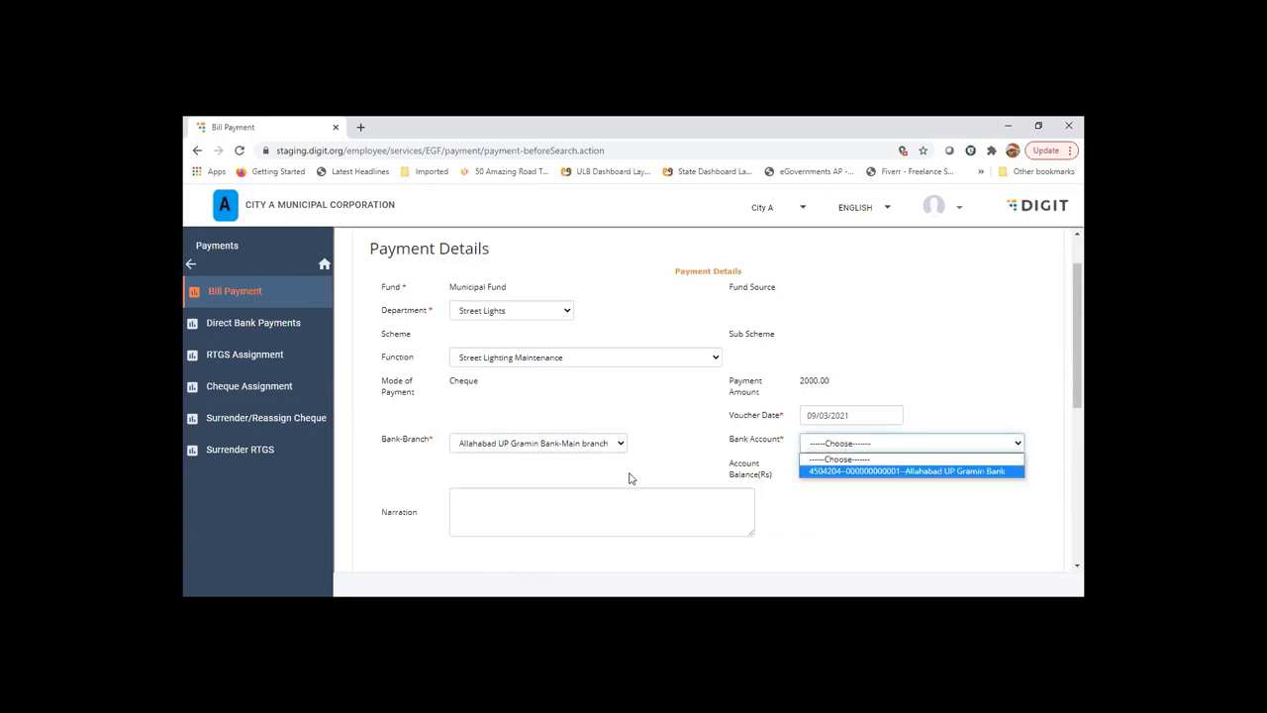
pyautogui.press('Return')
# Step: Set the payment amount for the Street Lights bill to 1000.00 in the bill details
pyautogui.scroll(-1, 987, 372)
pyautogui.scroll(-1, 868, 393)
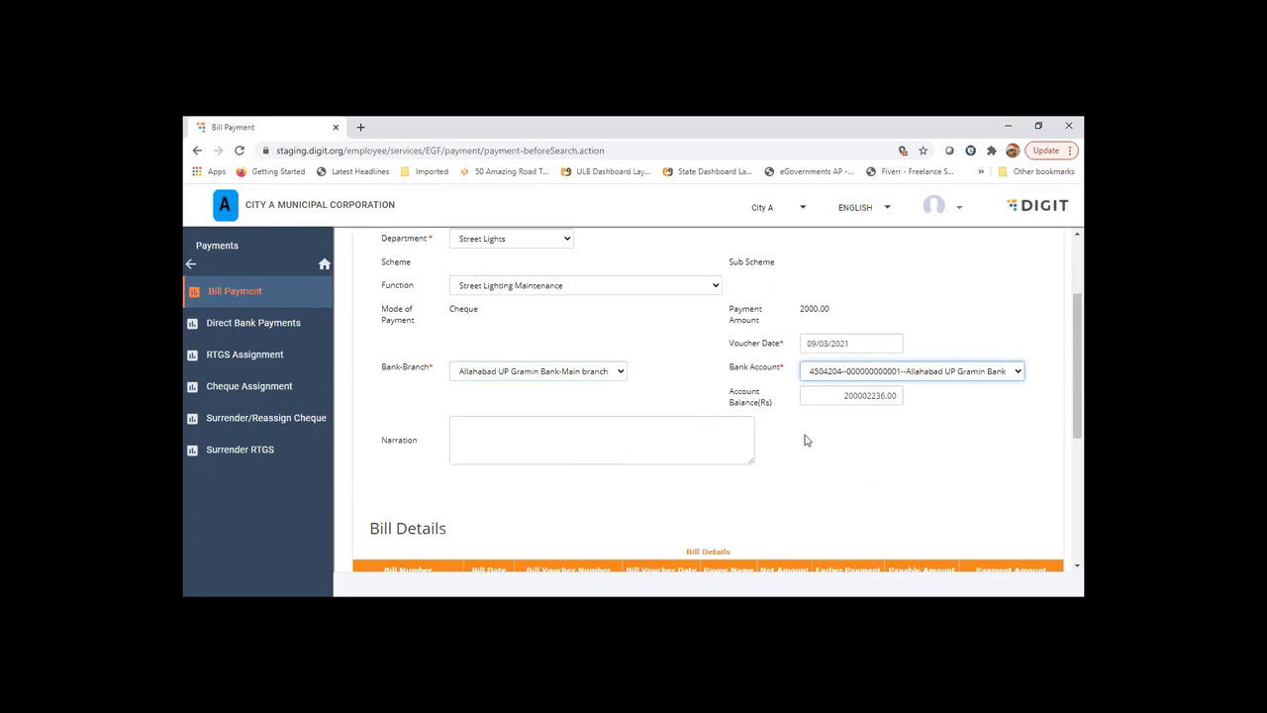
pyautogui.scroll(-2, 805, 439)
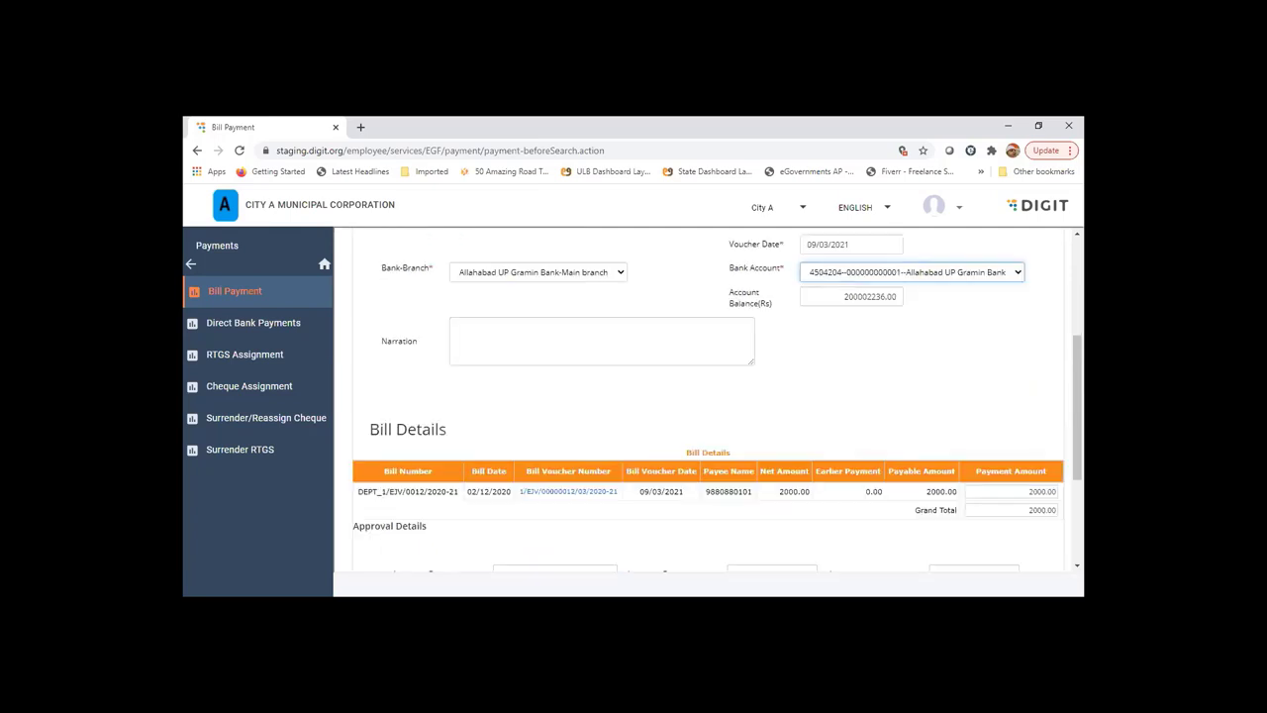
pyautogui.click(1013, 489)
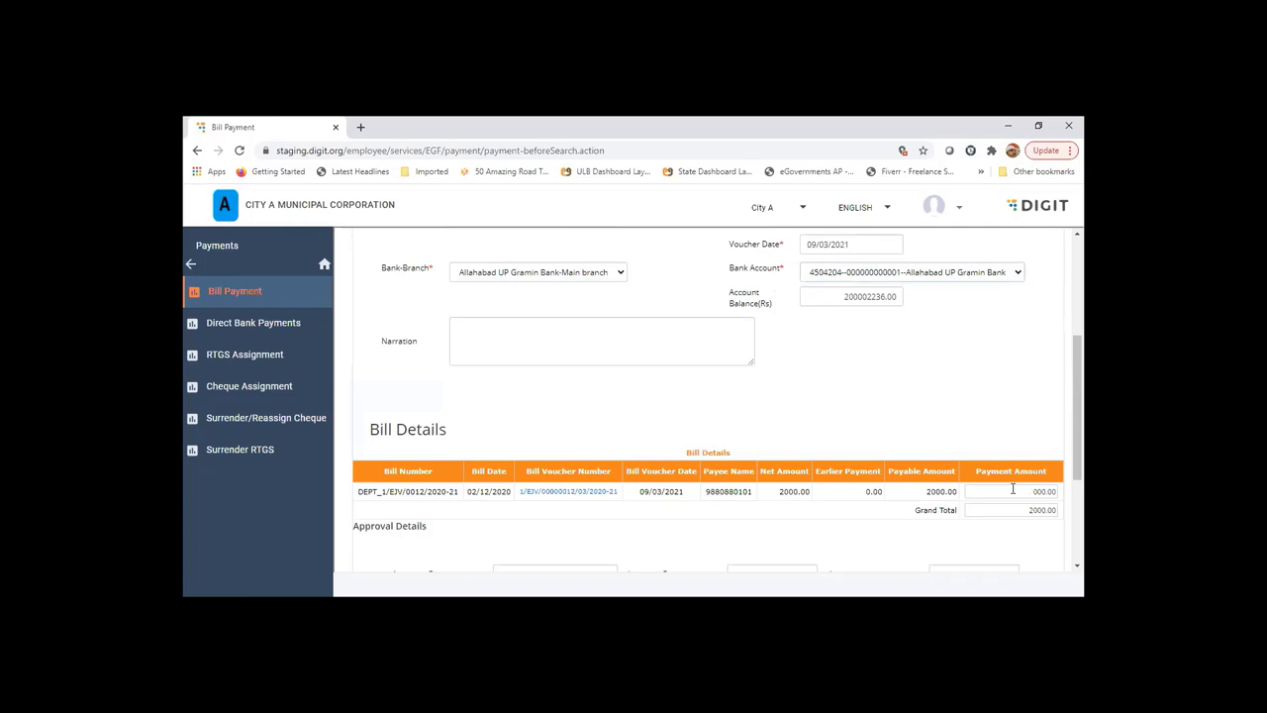
pyautogui.scroll(-2, 915, 383)
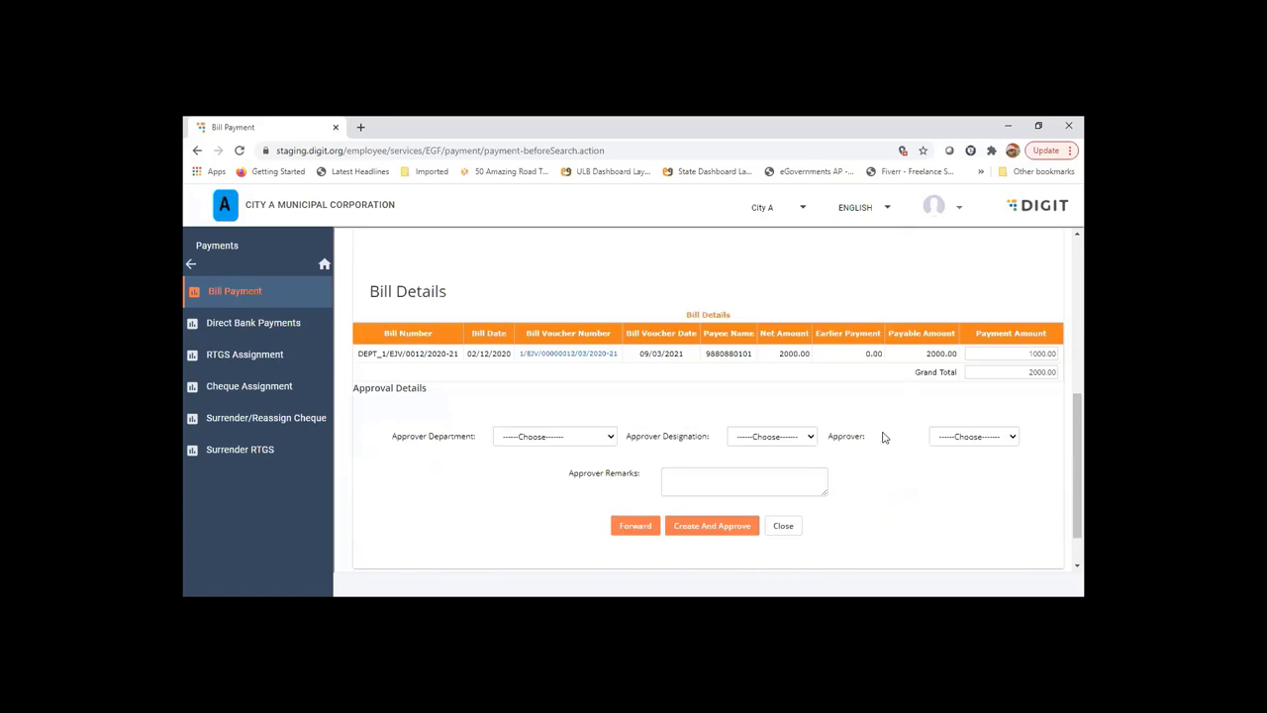
pyautogui.scroll(2, 942, 501)
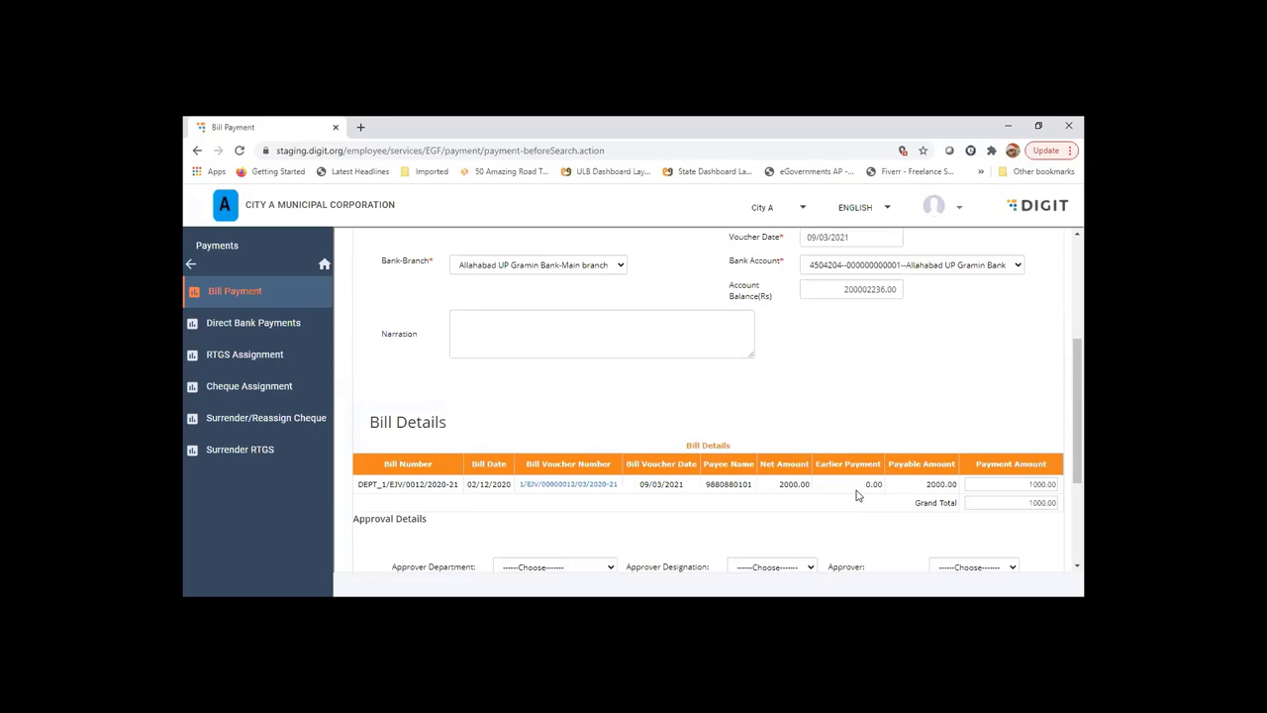
# Step: Check the bill and approval details, and create and approve the payment without choosing an approver
pyautogui.scroll(-2, 857, 495)
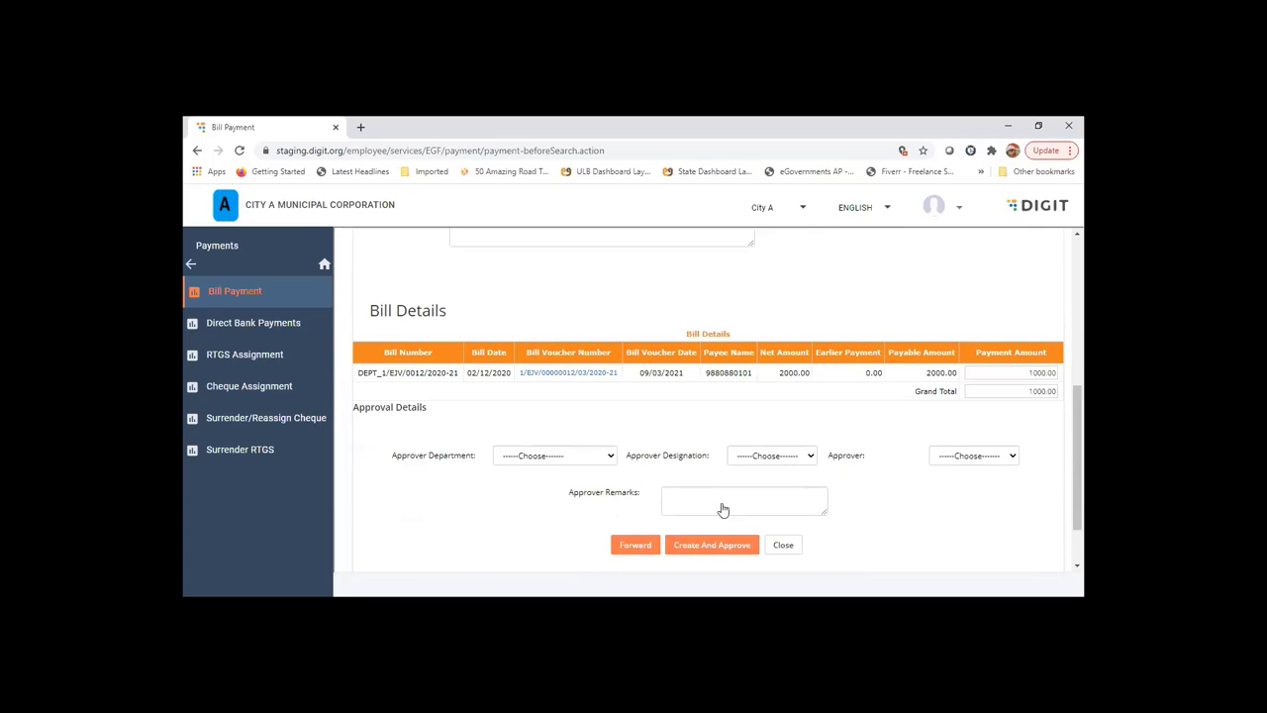
pyautogui.scroll(-1, 721, 509)
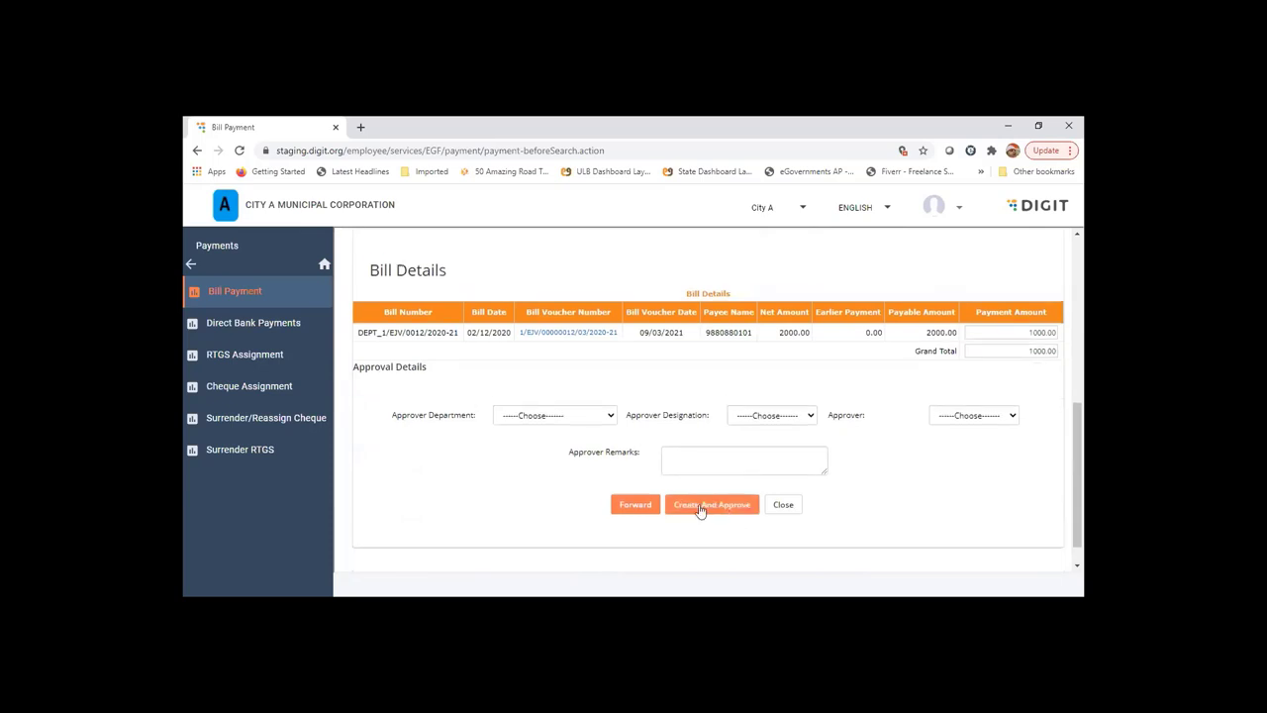
pyautogui.scroll(1, 703, 515)
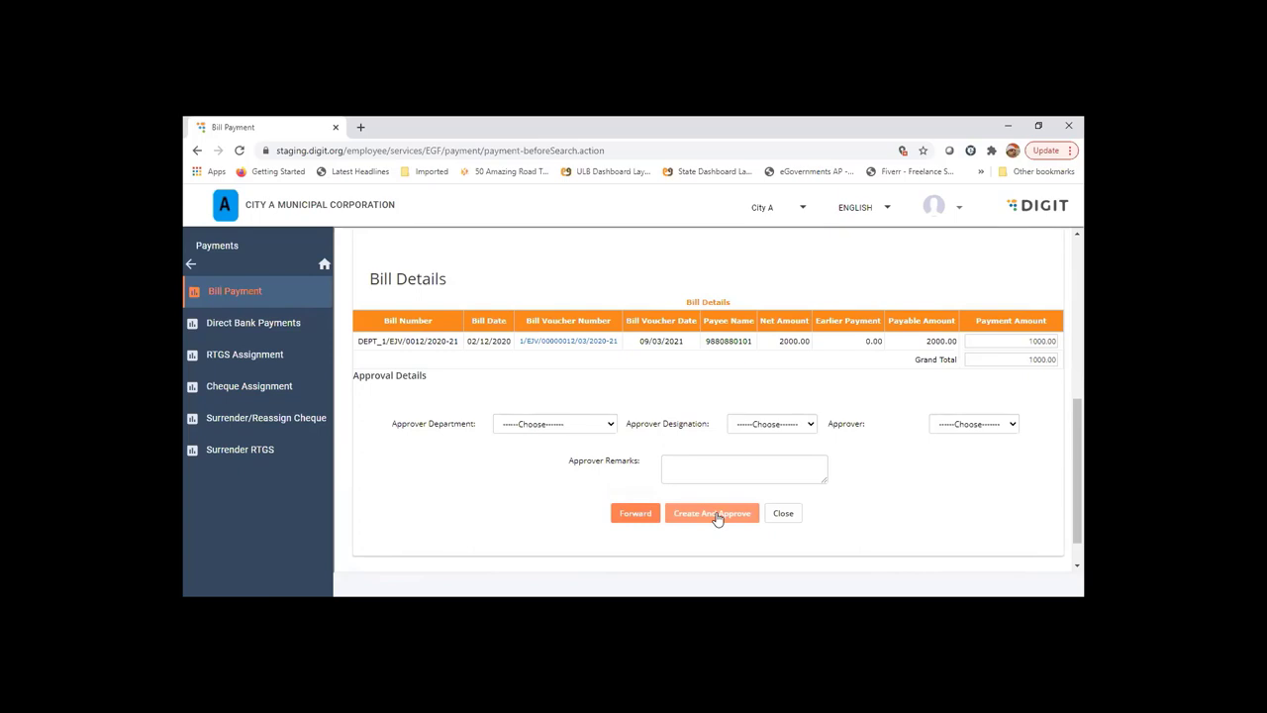
pyautogui.scroll(2, 718, 519)
pyautogui.scroll(-1, 718, 517)
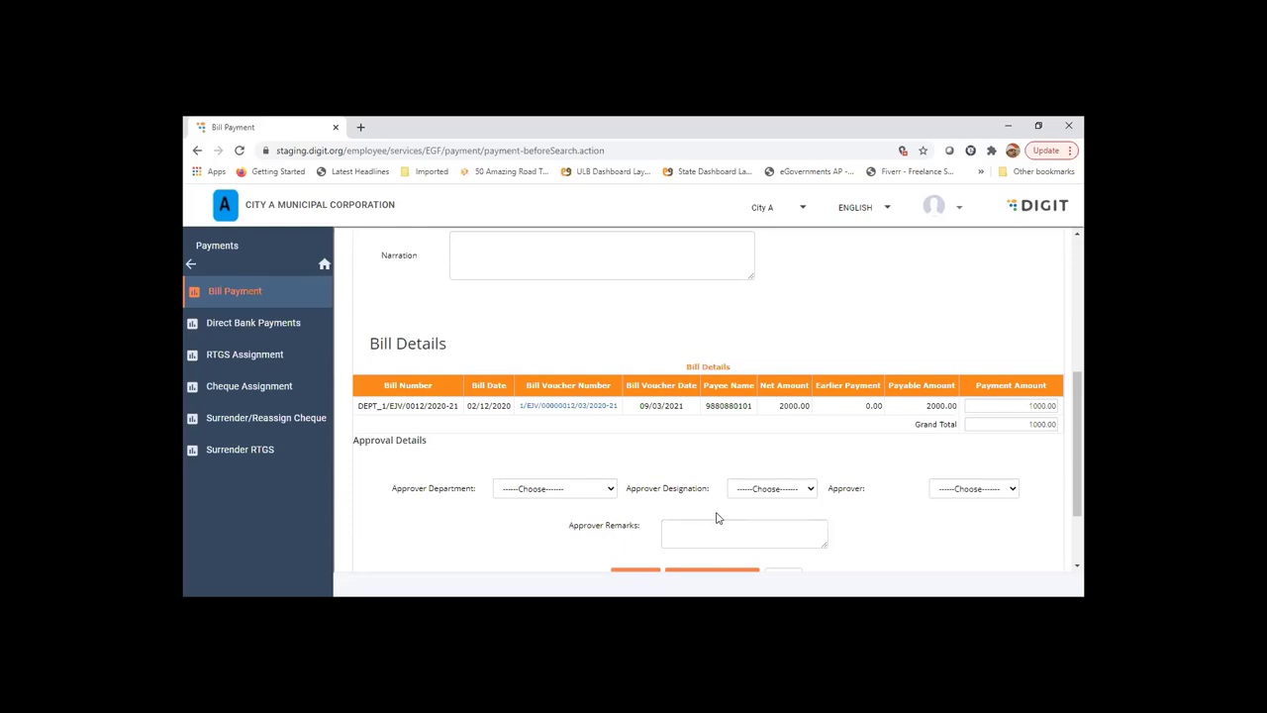
pyautogui.scroll(-2, 718, 518)
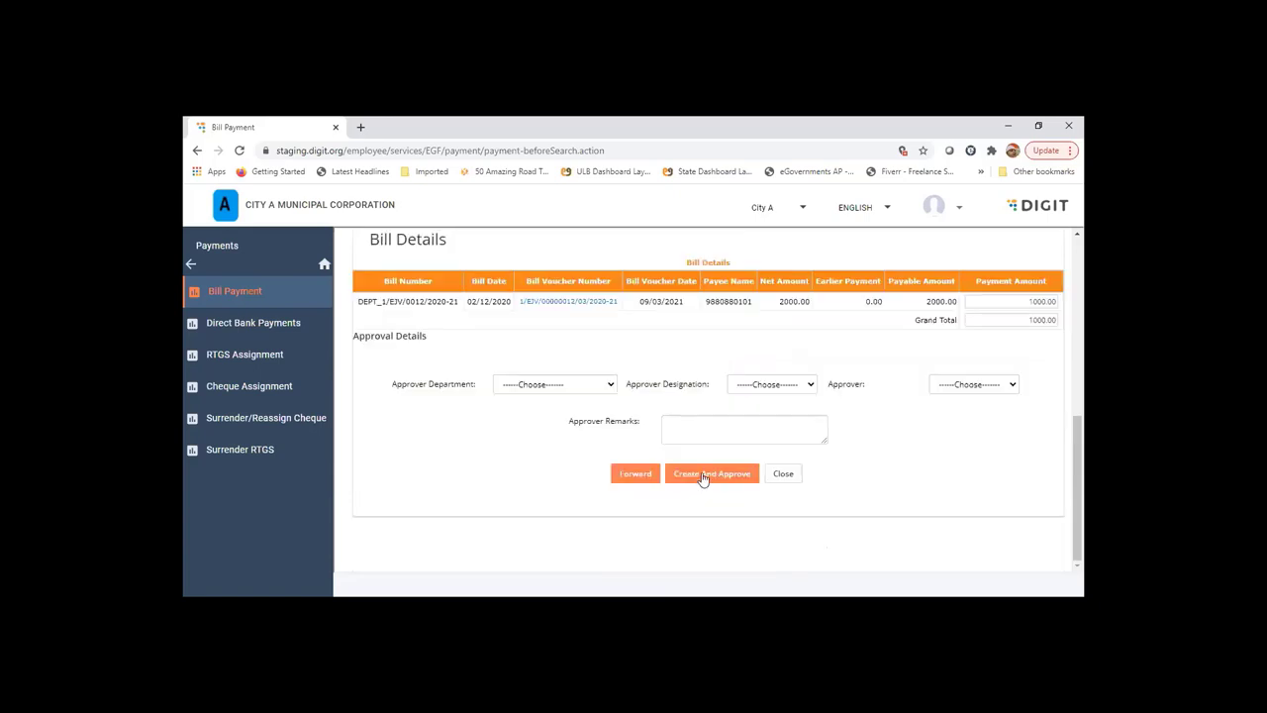
pyautogui.click(703, 476)
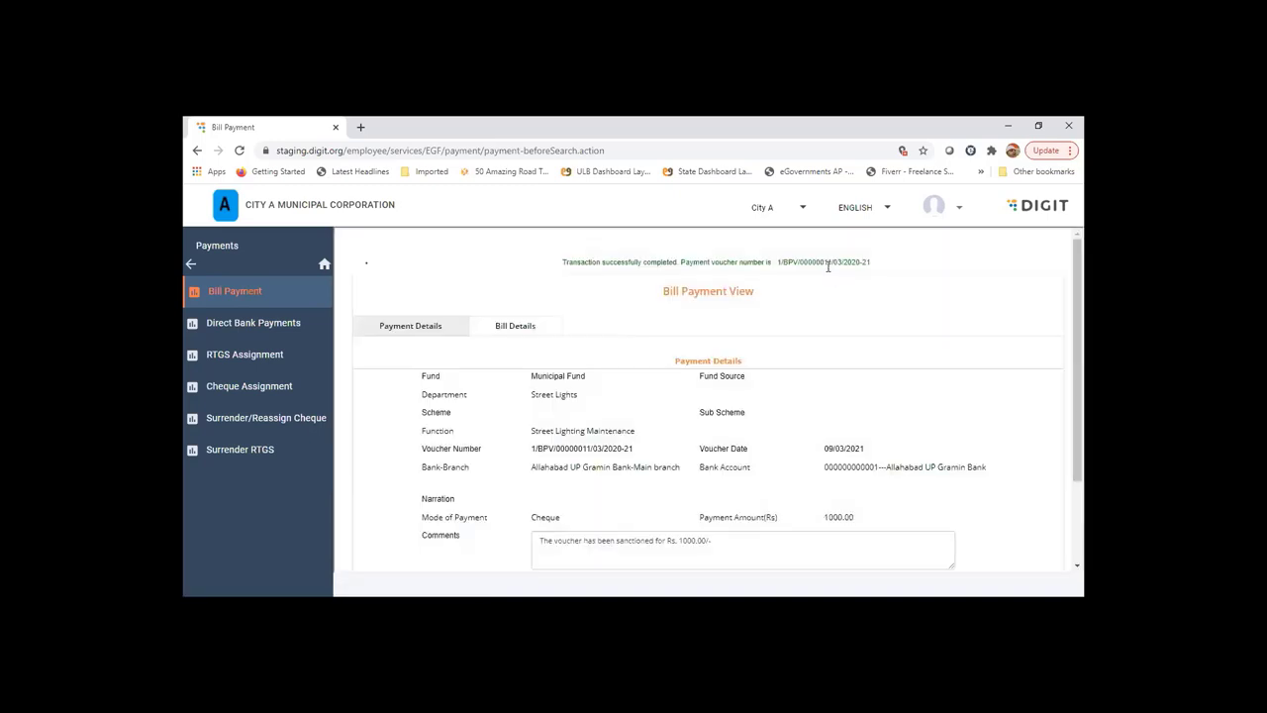
# Step: Examine the generated payment voucher number and the payment details of the approved bill payment
pyautogui.doubleClick(815, 262)
pyautogui.scroll(-2, 858, 363)
pyautogui.scroll(-1, 858, 359)
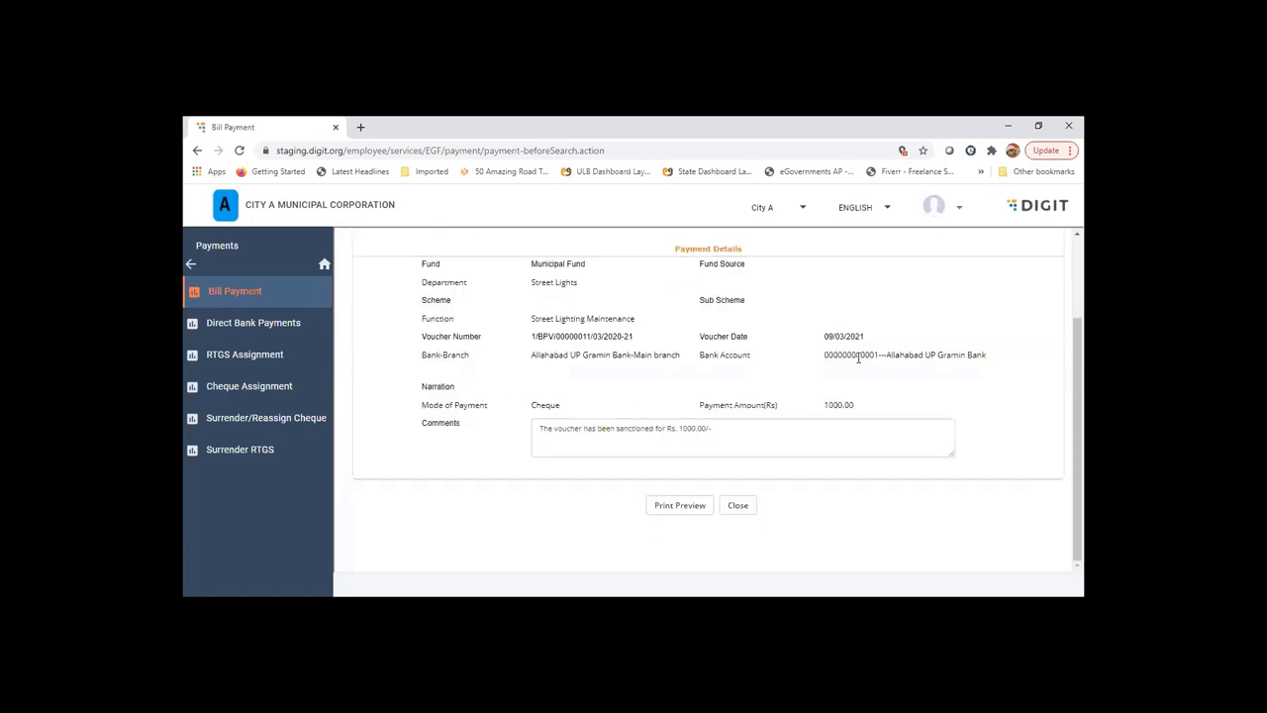
pyautogui.scroll(3, 858, 359)
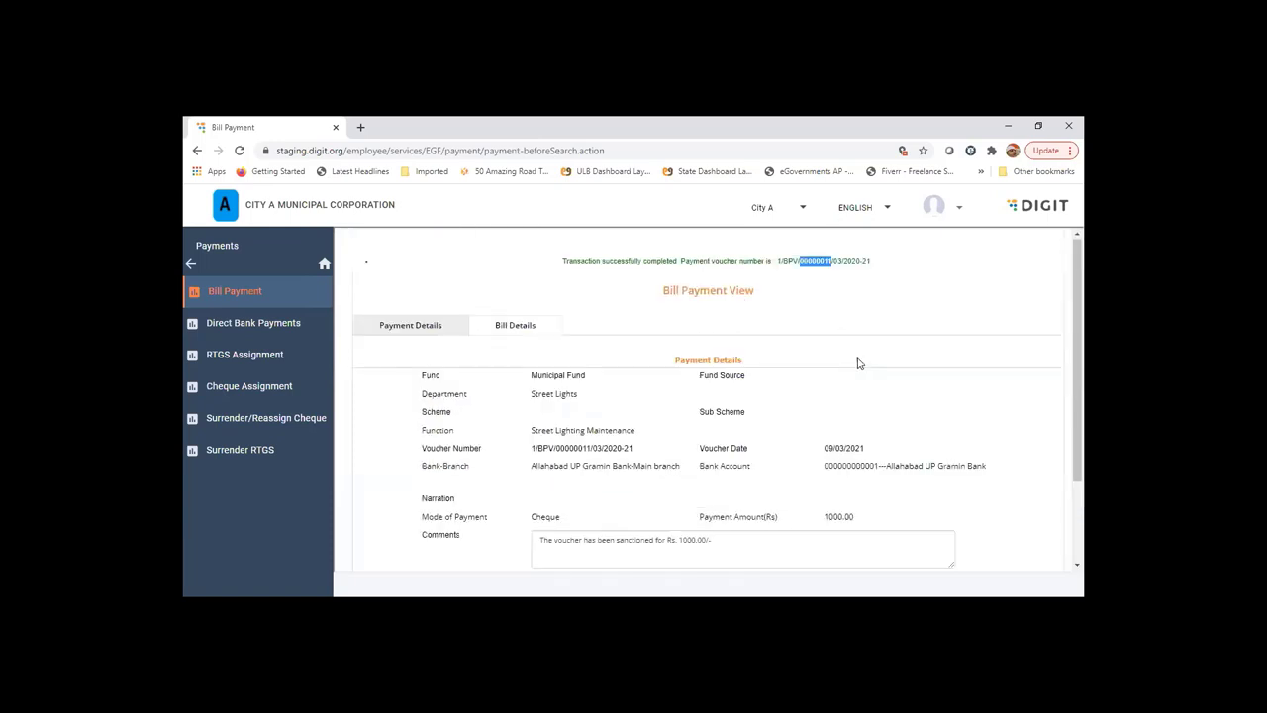
# Step: Start a cheque assignment search for cheque payments and set the fund to Municipal Fund
pyautogui.click(268, 374)
pyautogui.click(270, 392)
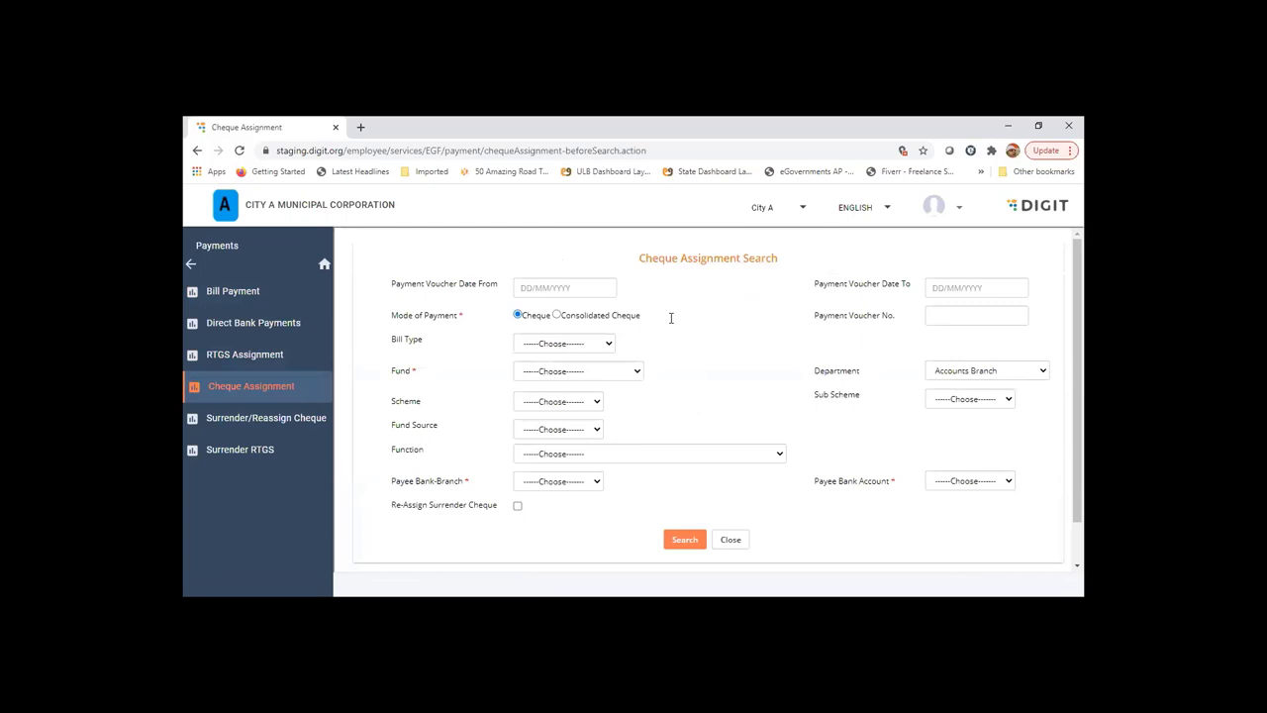
pyautogui.click(558, 371)
pyautogui.click(578, 505)
# Step: Set the payee bank branch to Allahabad UP Gramin Bank Main branch, choose that bank's account, and search for payments awaiting cheques
pyautogui.click(592, 482)
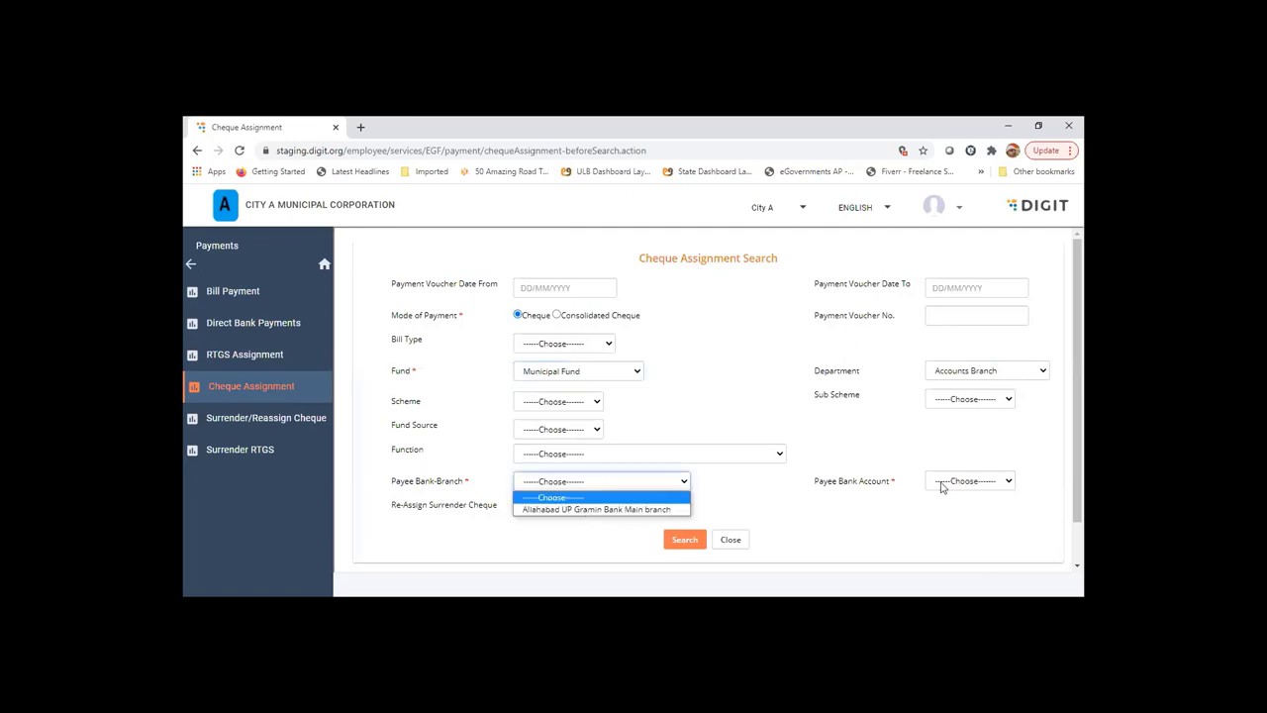
pyautogui.press('Down')
pyautogui.press('Return')
pyautogui.click(904, 490)
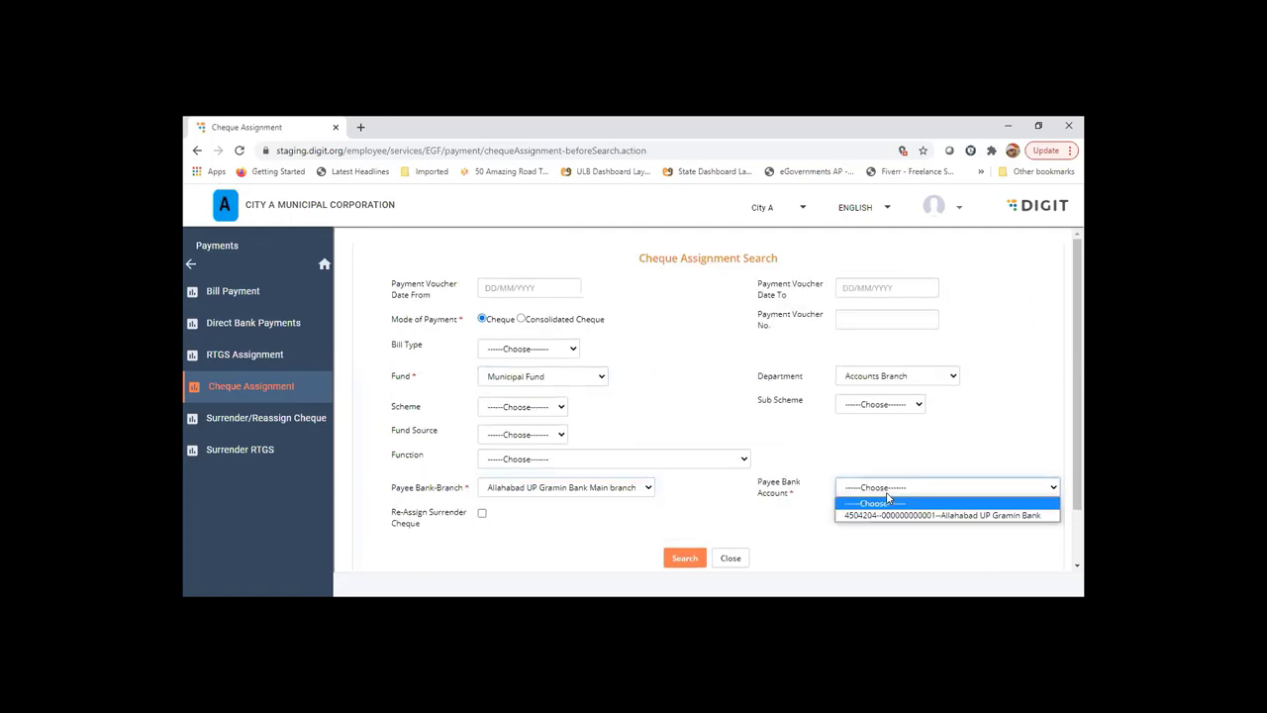
pyautogui.press('Down')
pyautogui.press('Return')
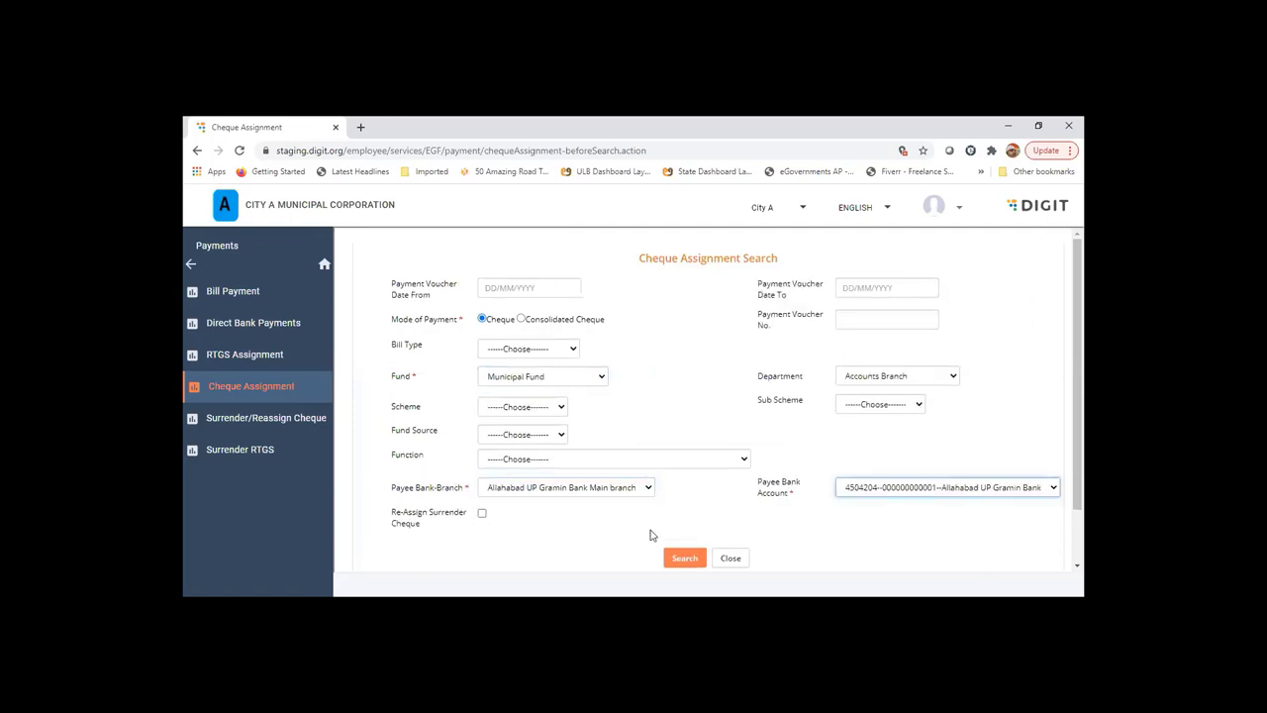
pyautogui.press('Return')
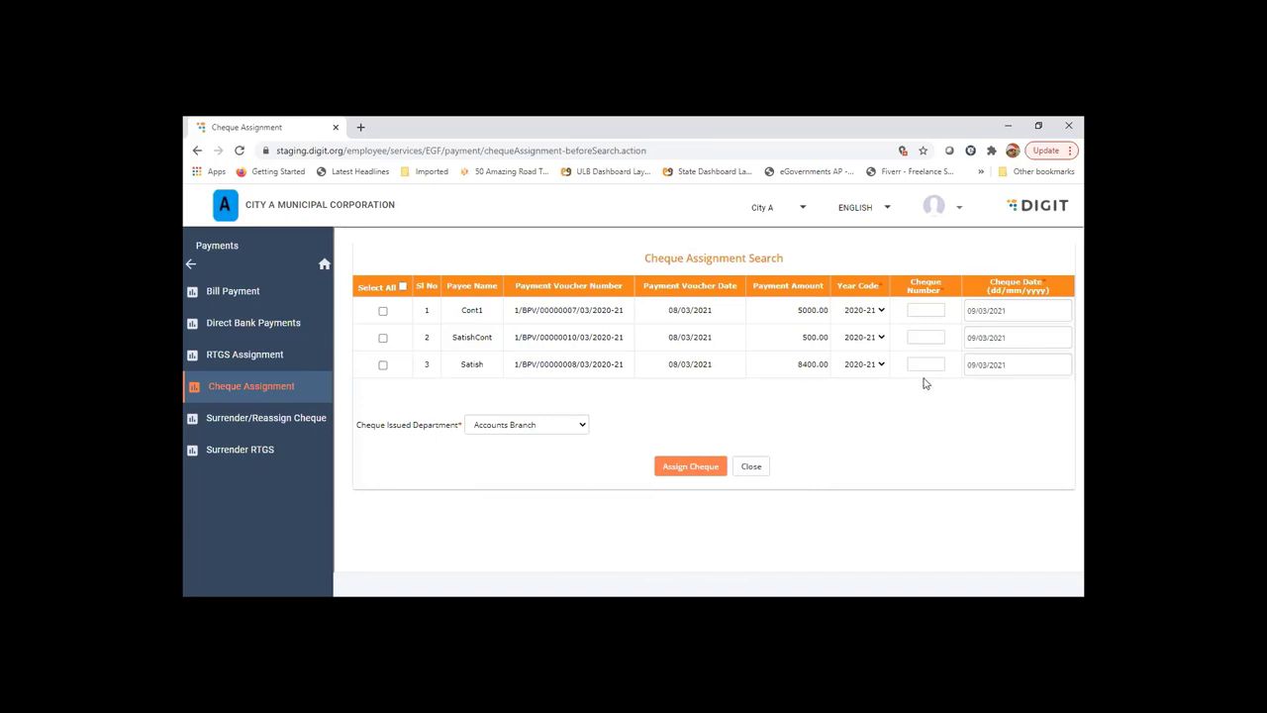
# Step: Enter cheque number 150162 for the 8400.00 payment voucher, select that voucher, and assign the cheque with Accounts Branch as issuing department
pyautogui.write('15')
pyautogui.write('0162')
pyautogui.click(690, 469)
pyautogui.click(691, 467)
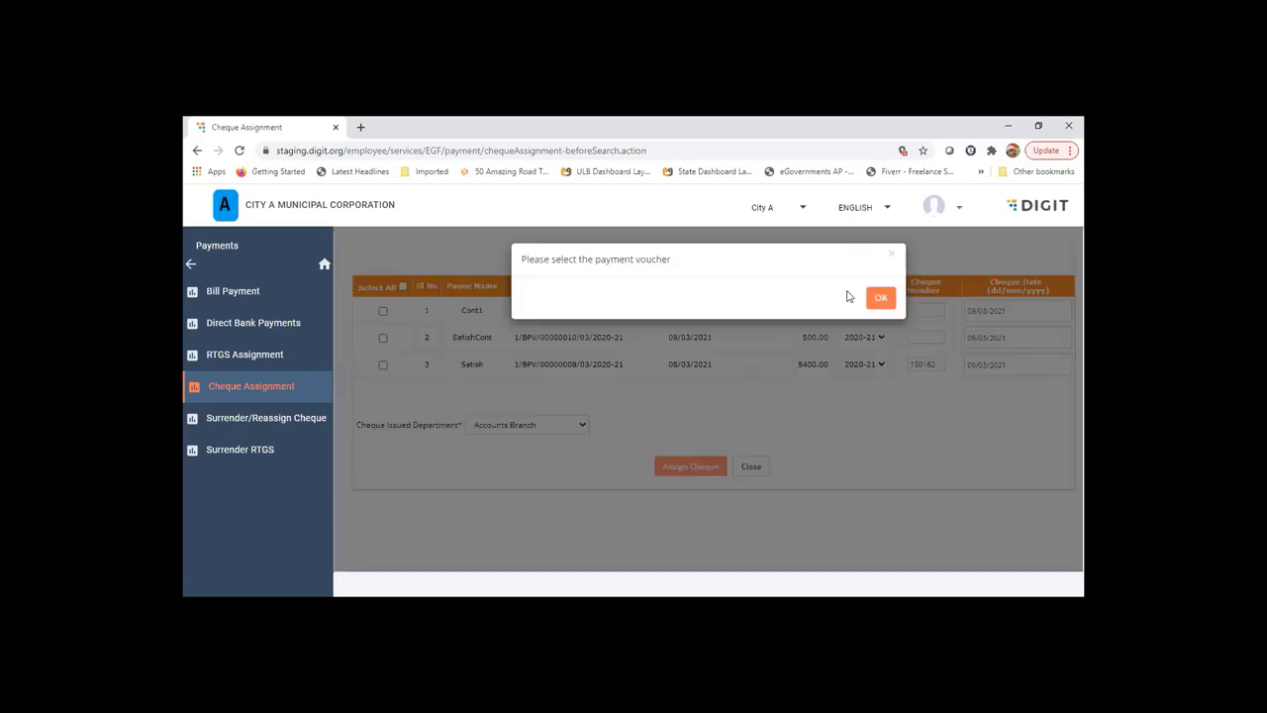
pyautogui.click(369, 372)
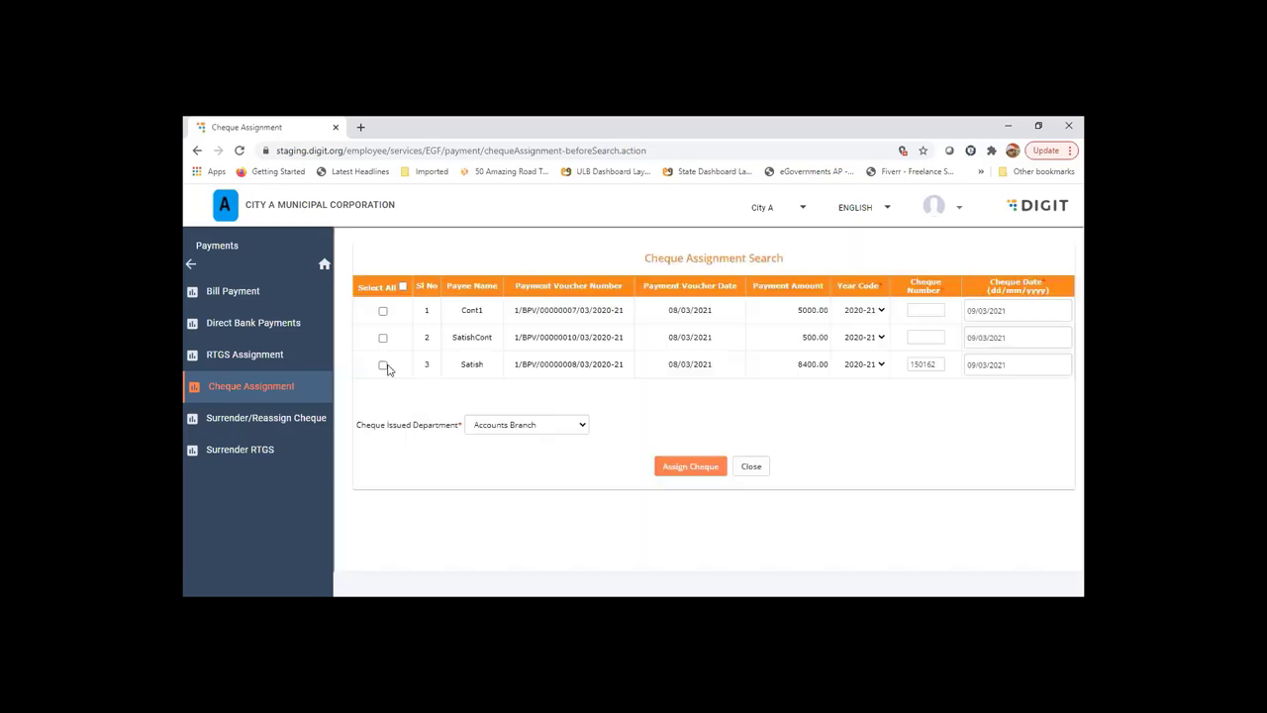
pyautogui.click(691, 468)
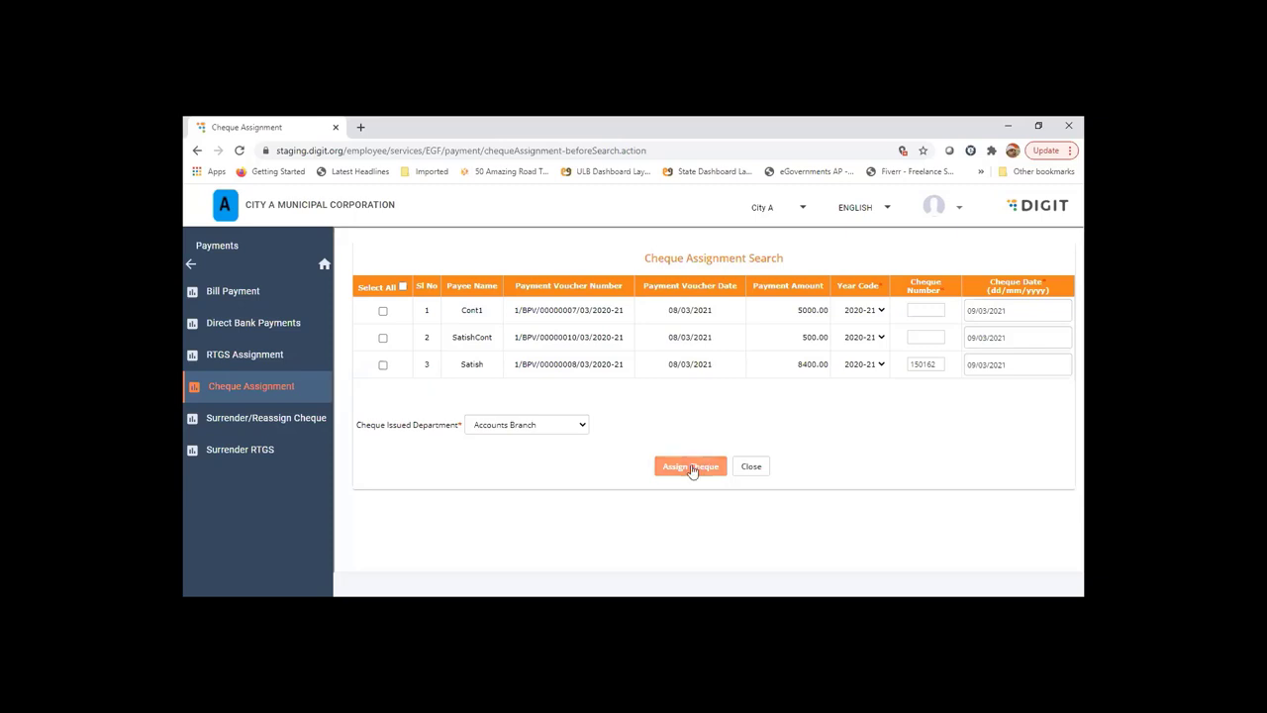
pyautogui.click(383, 364)
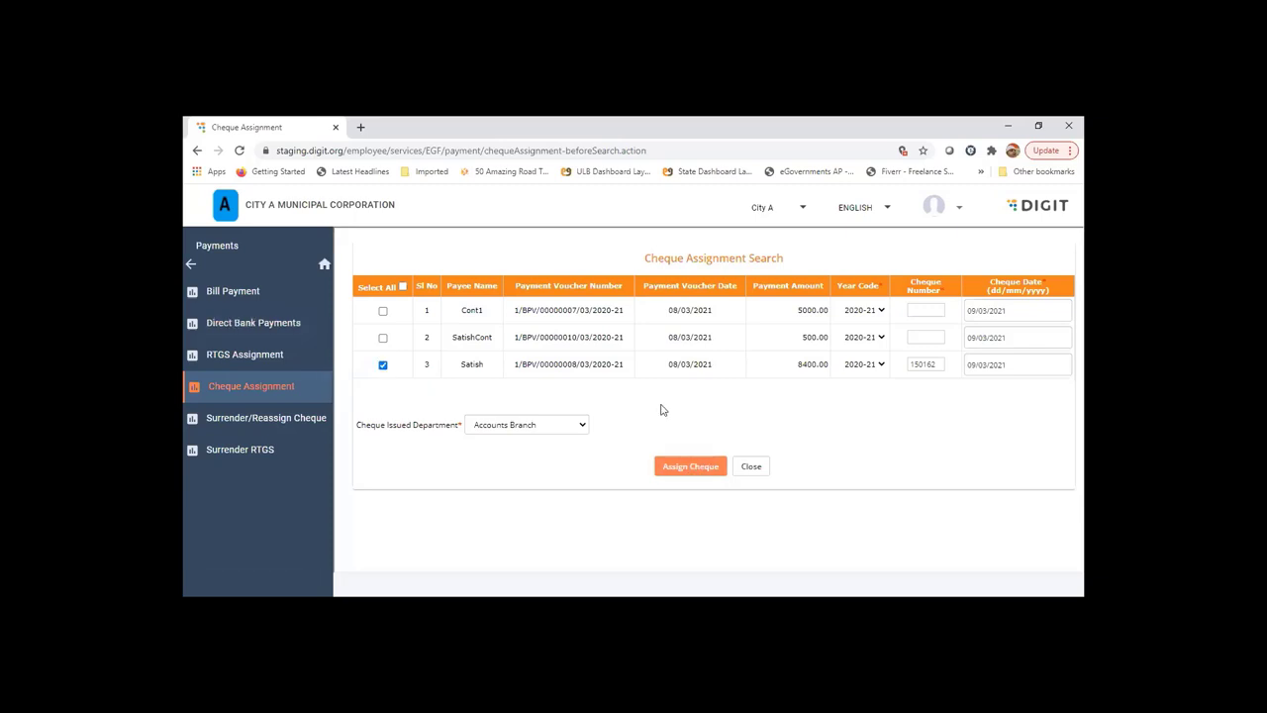
pyautogui.click(696, 467)
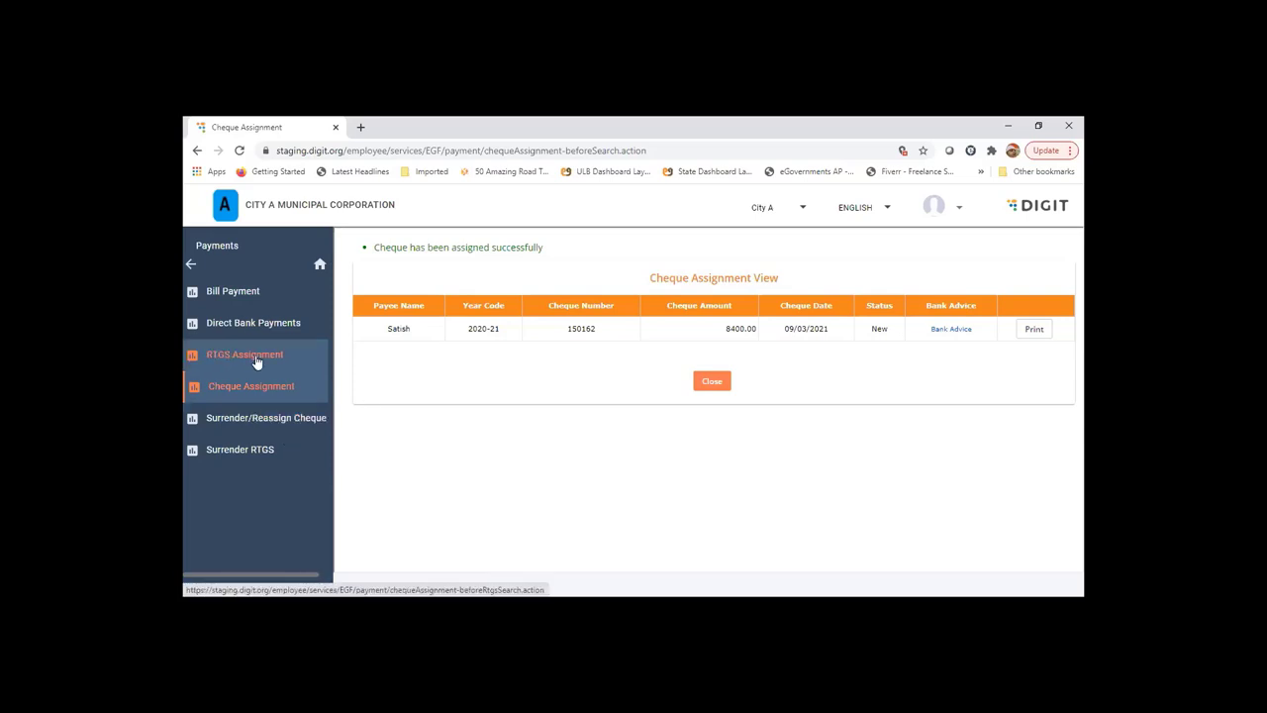
# Step: Return to the finance transactions and open the Bills Accounting section
pyautogui.click(191, 263)
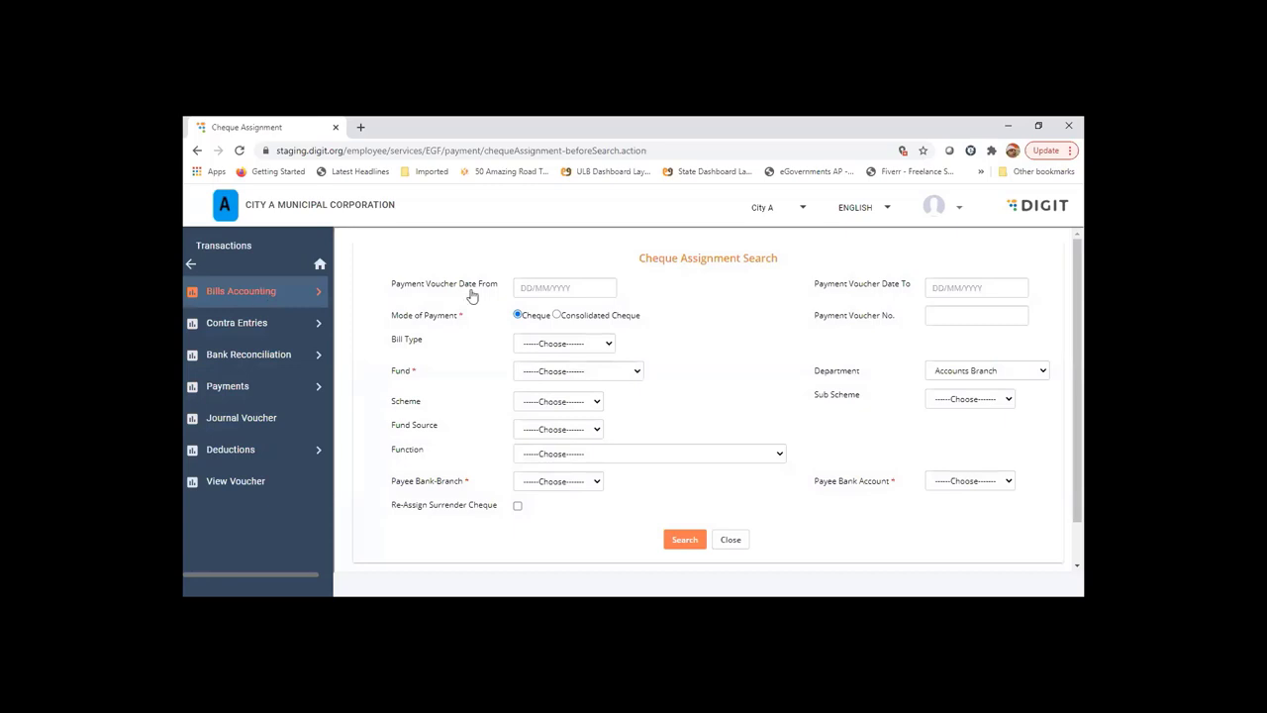
pyautogui.click(259, 297)
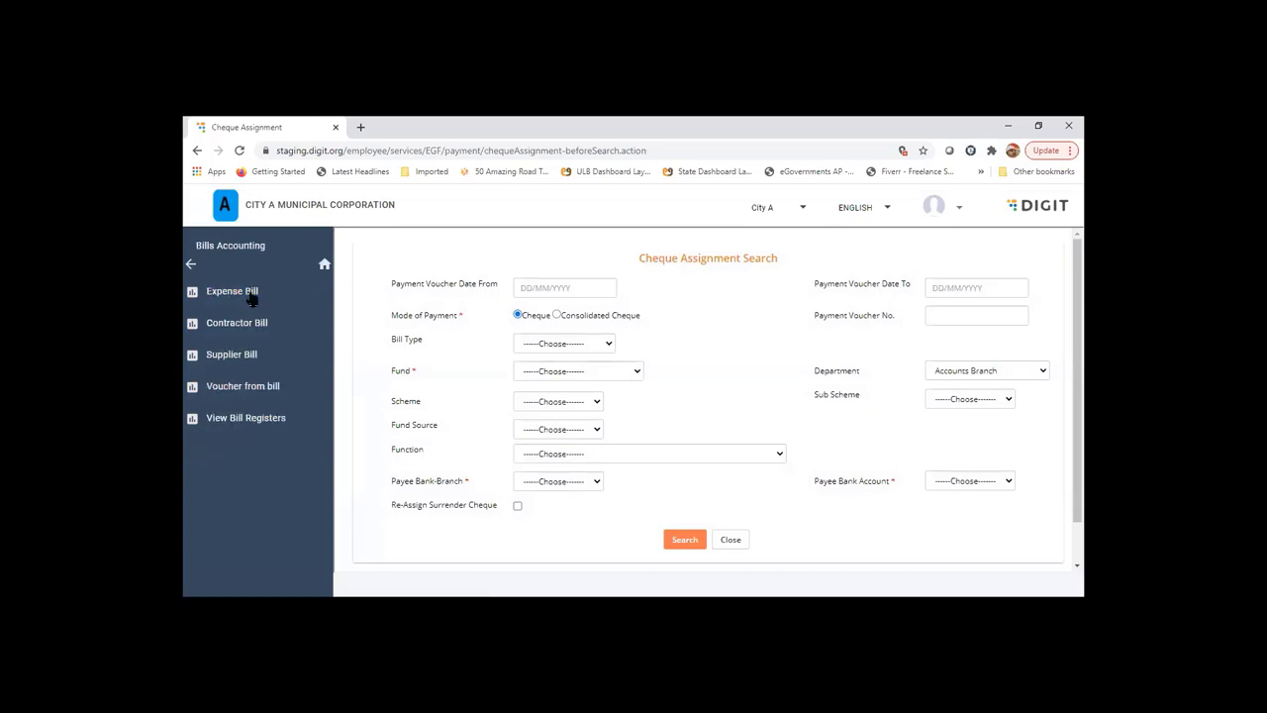